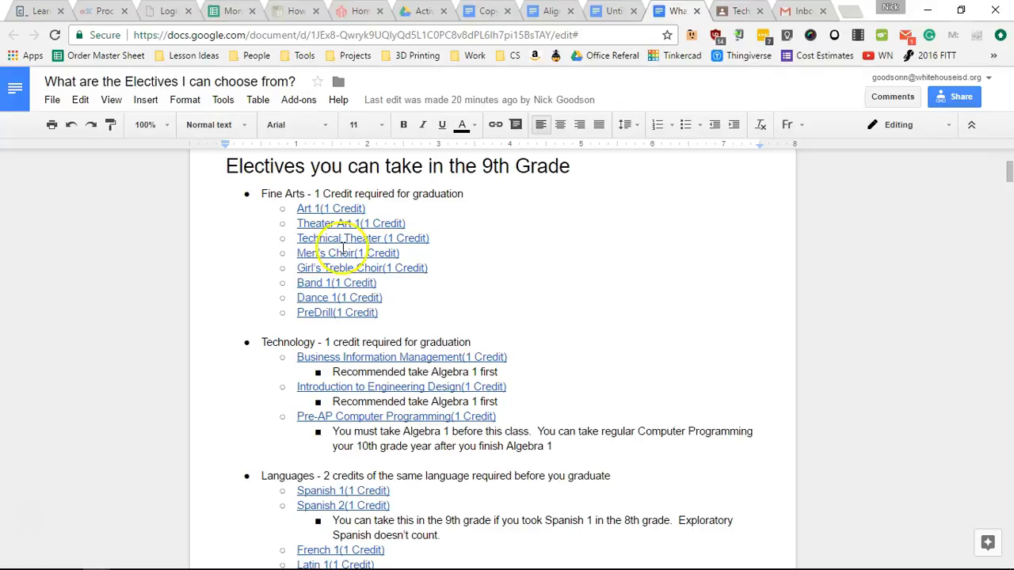
Step: Follow the bookmark link of the "Technical Theater (1 Credit)" item in the 9th Grade electives list
click(362, 239)
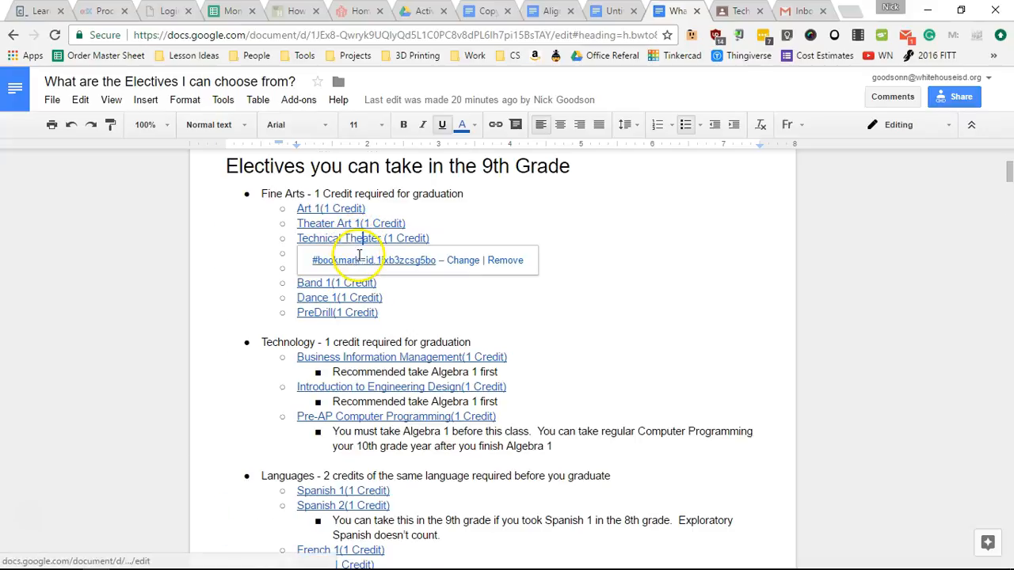
click(360, 257)
drag(357, 301, 360, 310)
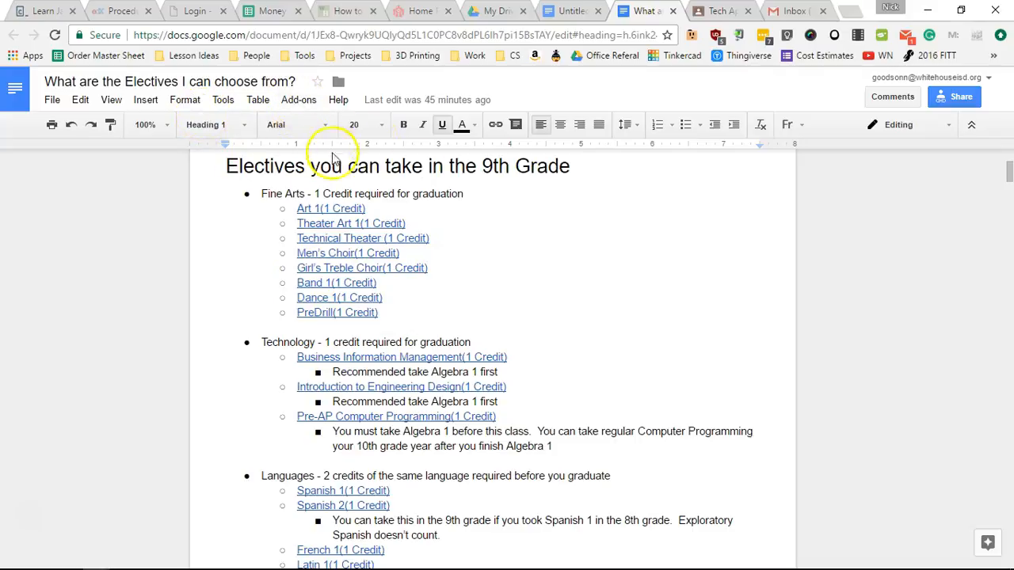
Step: Search the add-on store for "table of contents"
click(298, 100)
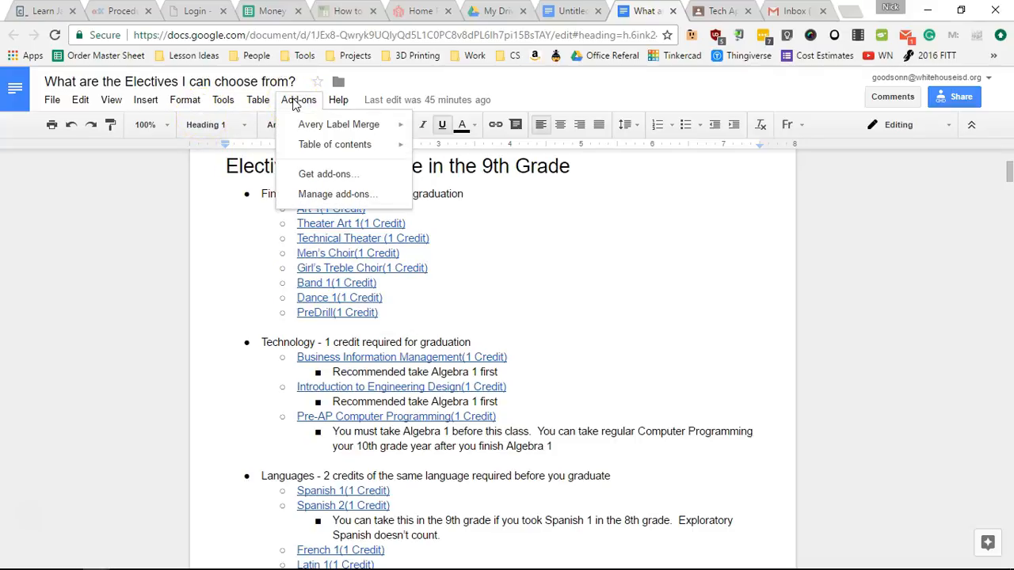
click(320, 176)
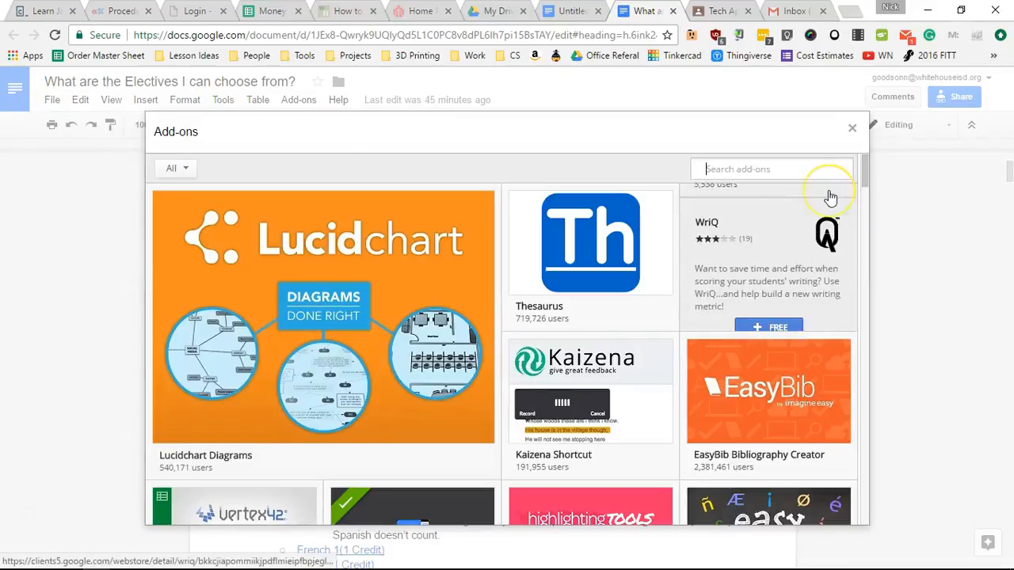
text(table of contents)
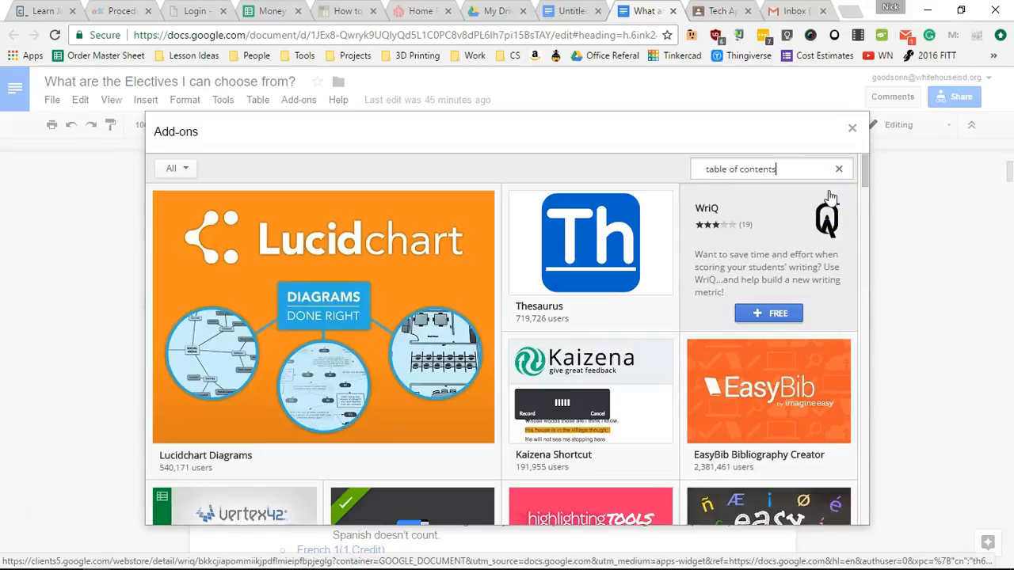
key(Return)
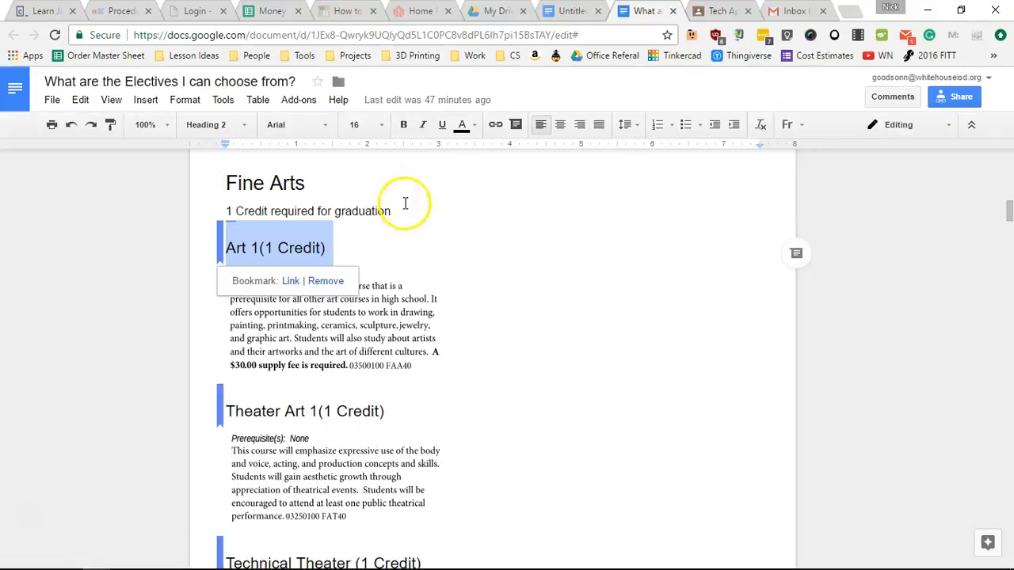
Step: Select the "Art 1(1 Credit)" heading under Fine Arts and check which paragraph style it uses
click(416, 234)
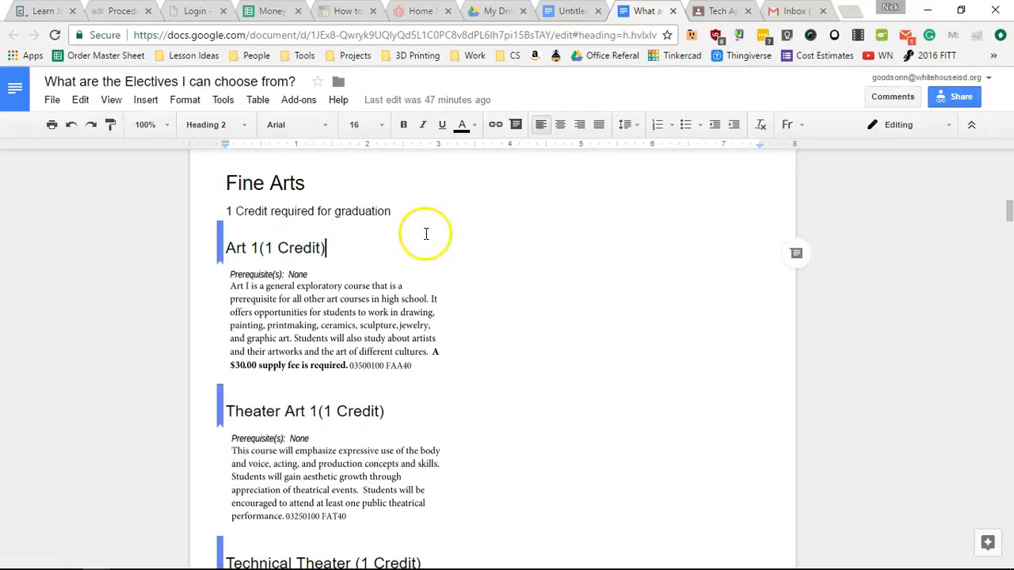
drag(364, 250, 224, 248)
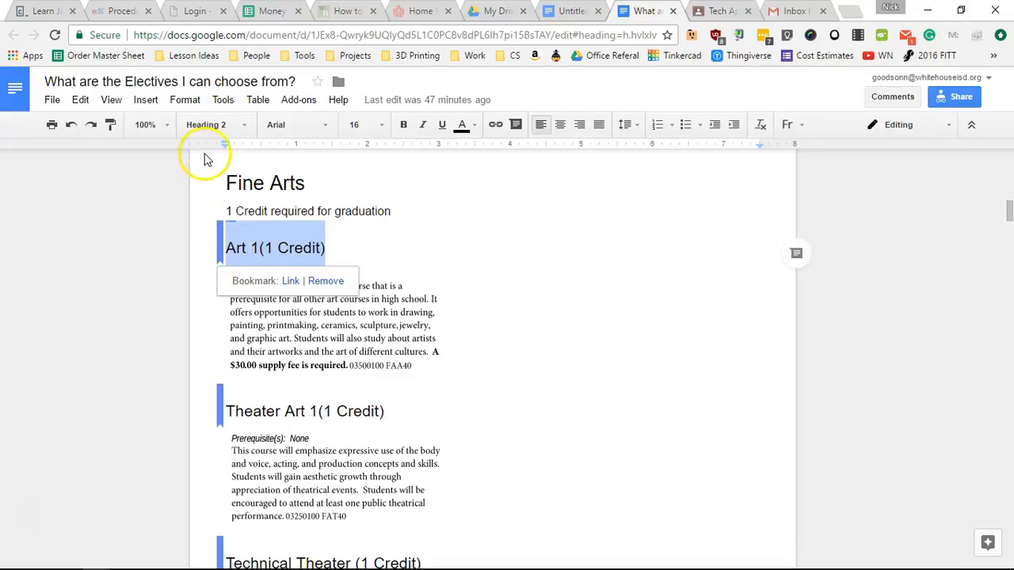
click(242, 129)
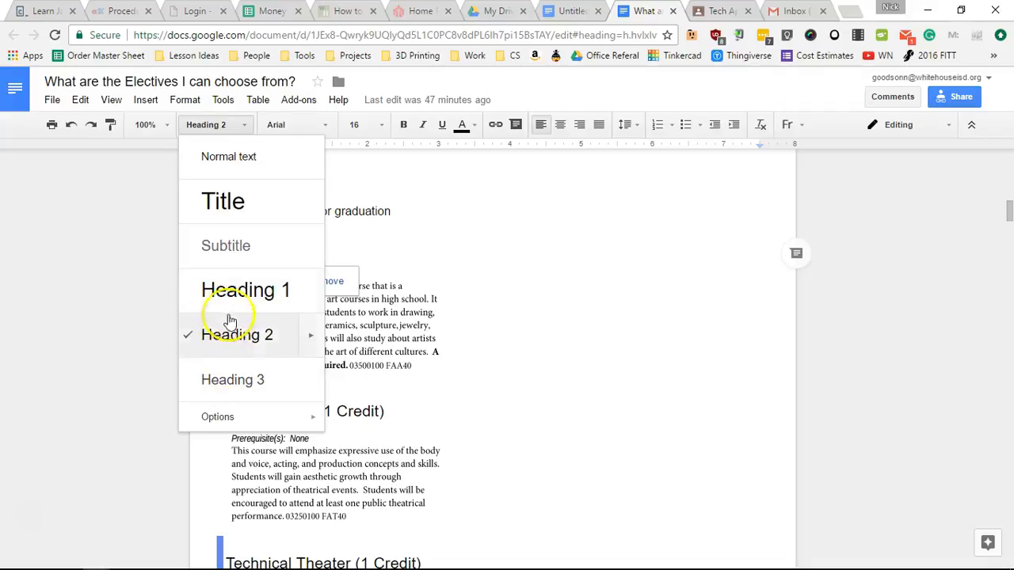
click(90, 297)
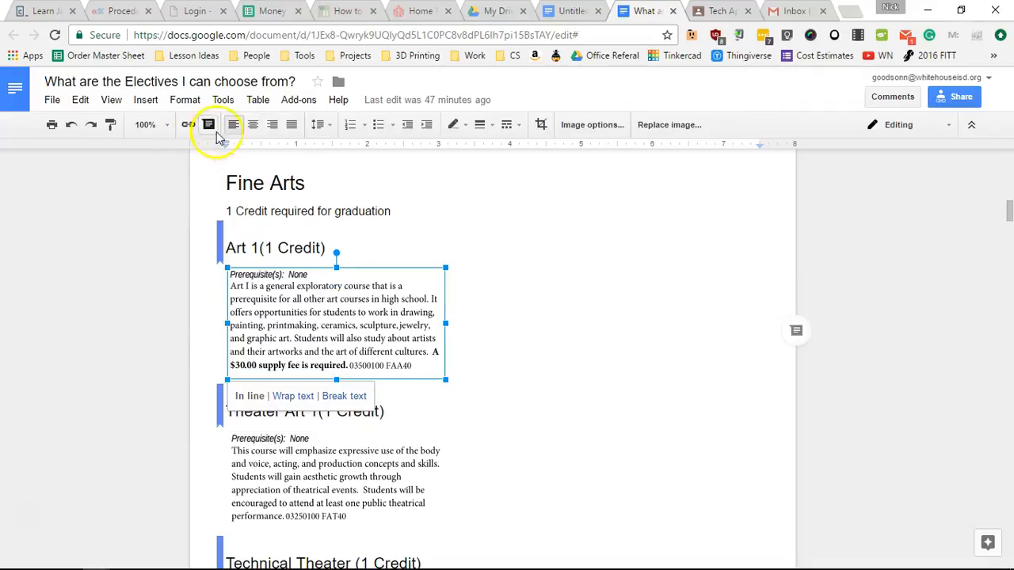
Step: Show the Table of contents add-on in the sidebar
click(298, 100)
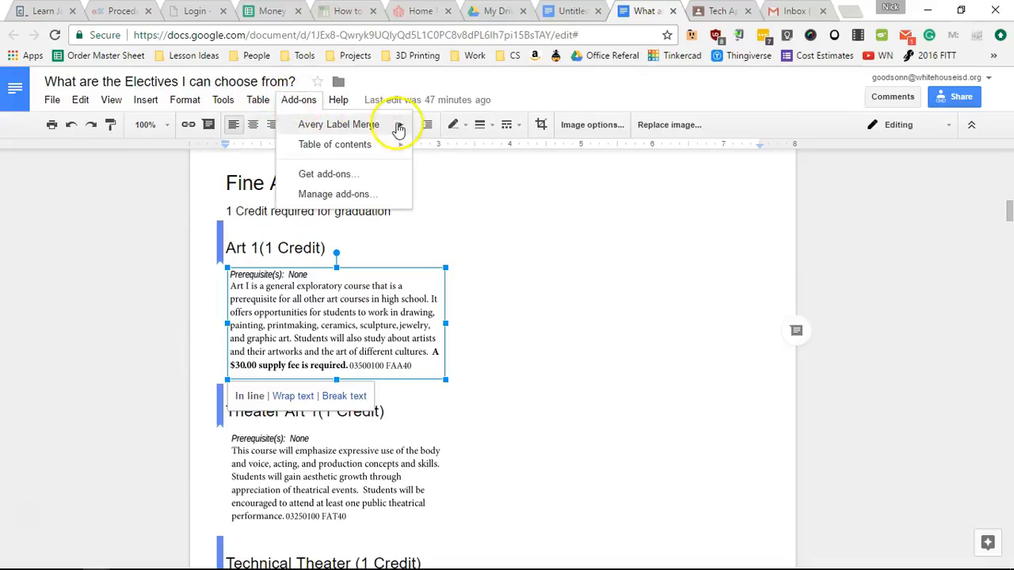
mouse_move(402, 144)
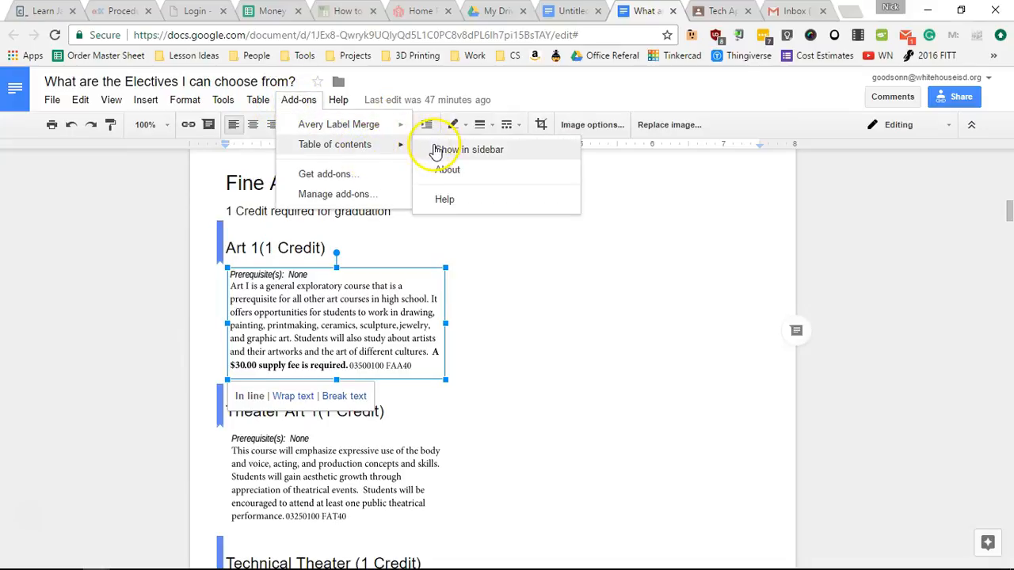
click(432, 149)
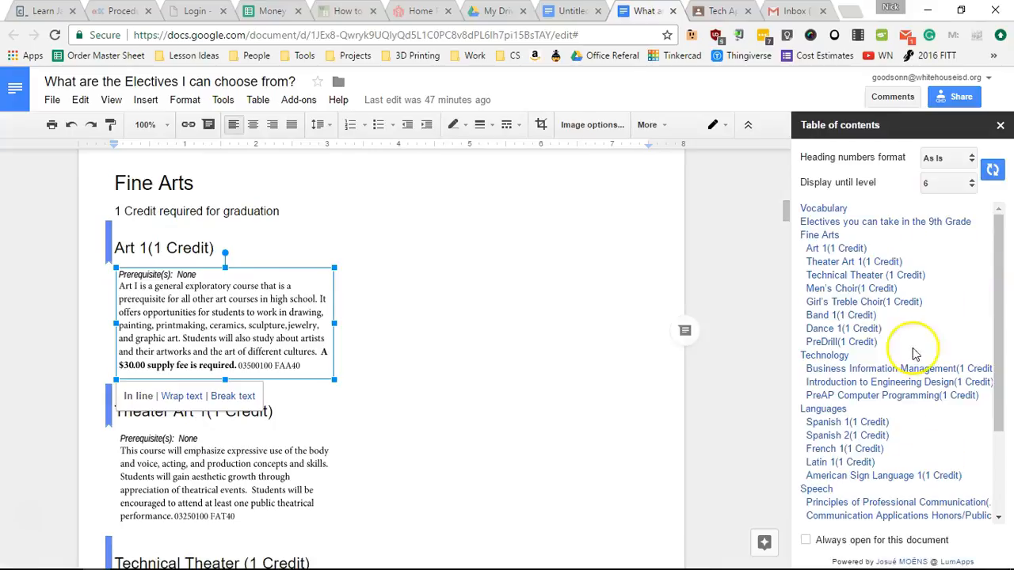
Step: Browse the sidebar's heading list, go to "Electives you can take in the 9th Grade" and "Technical Theater (1 Credit)", and close the sidebar
scroll(860, 373, down, 3)
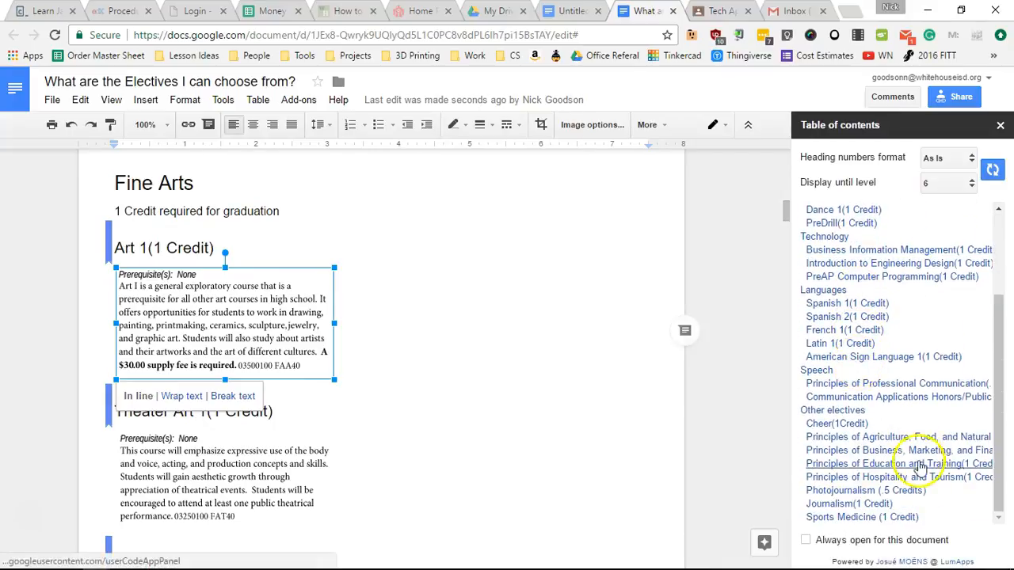
scroll(890, 218, up, 3)
click(890, 222)
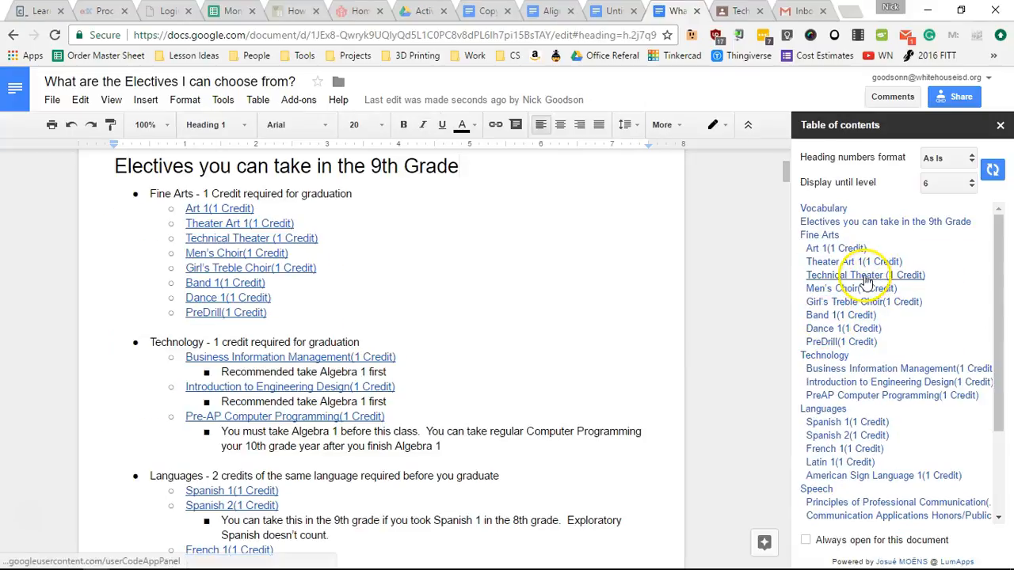
click(864, 279)
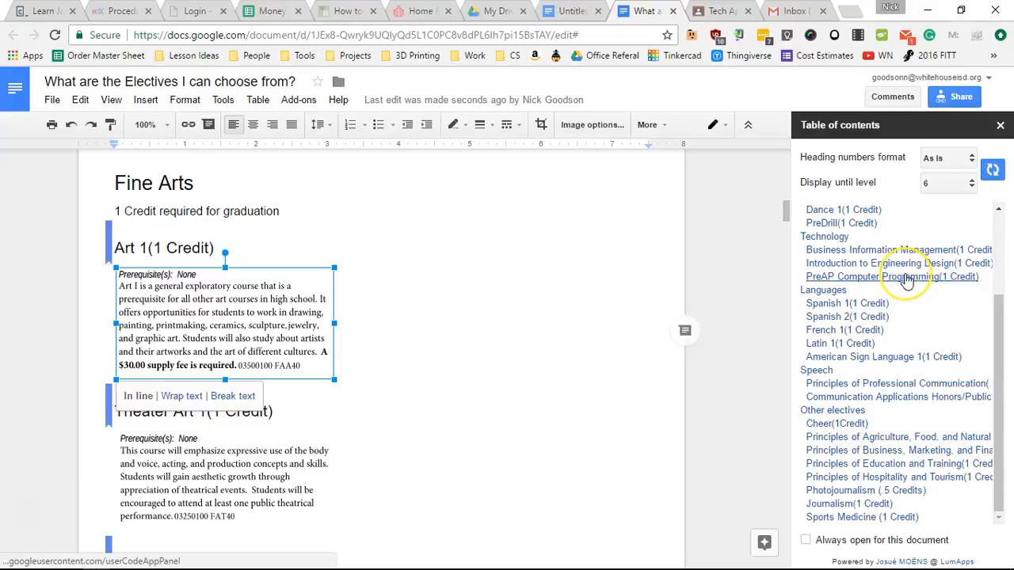
scroll(903, 277, up, 3)
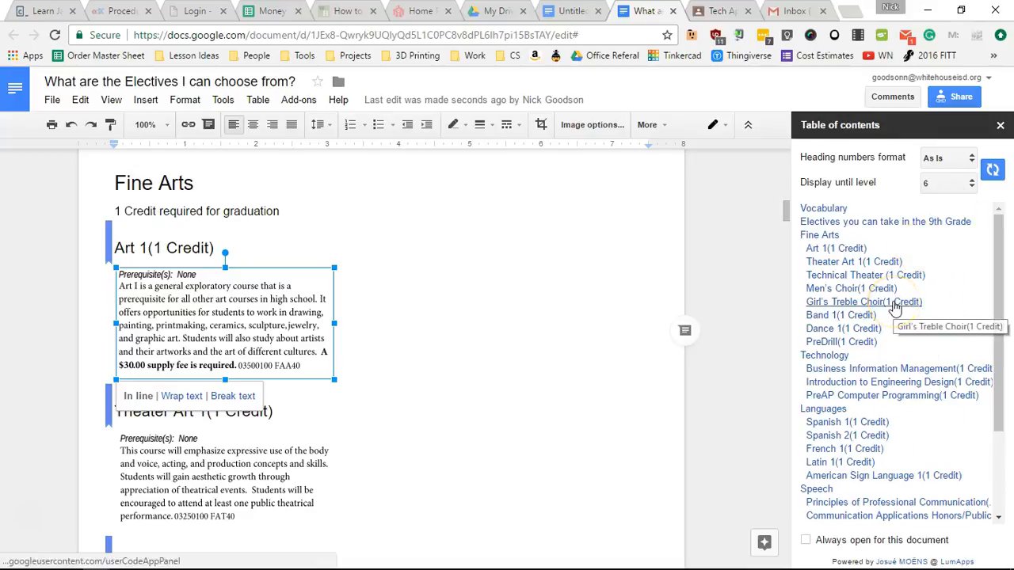
click(1000, 126)
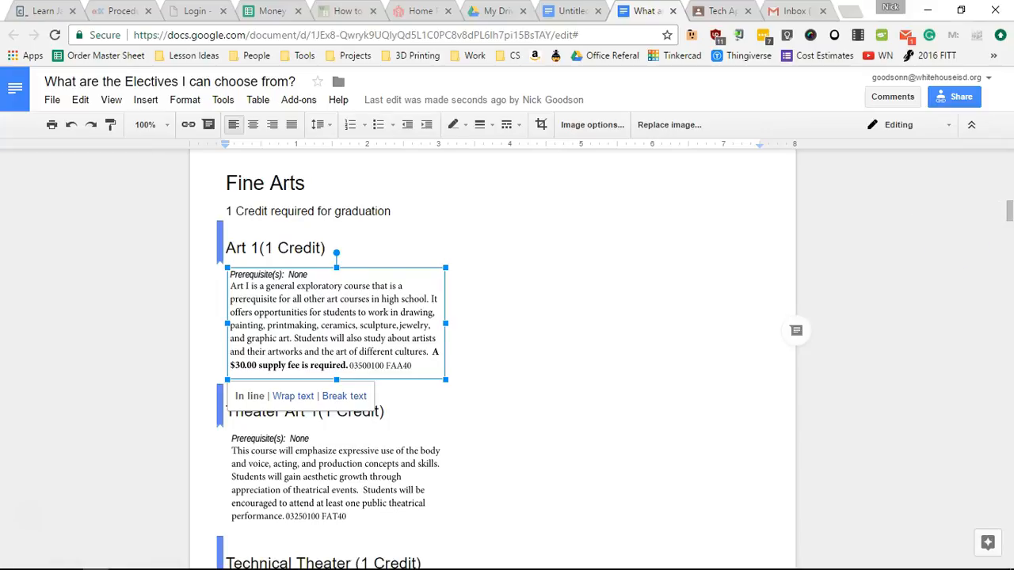
Step: Switch to the untitled document and look over its plain, unlinked electives list from the beginning
drag(1010, 214, 1010, 155)
key(ctrl+shift+Tab)
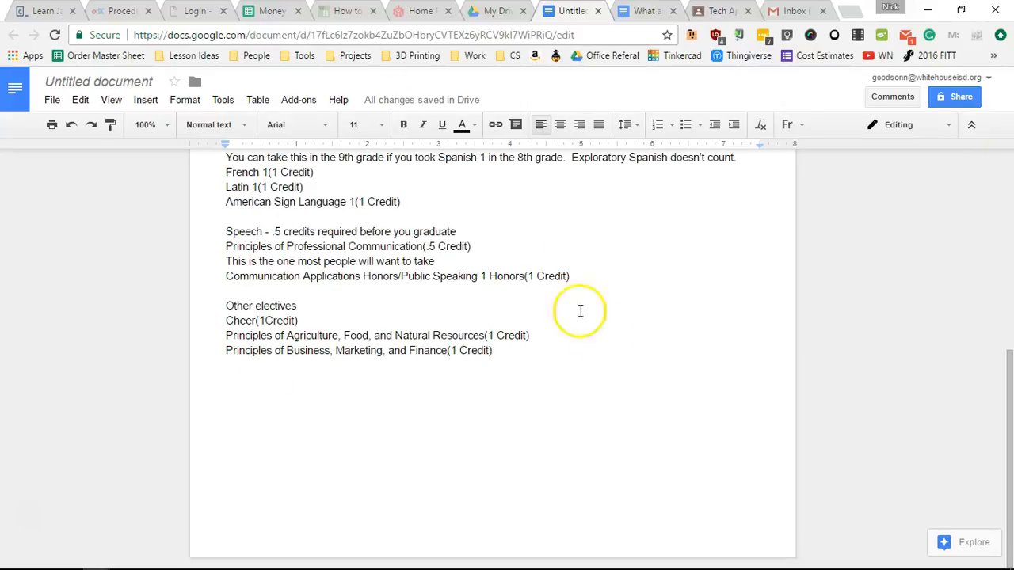
scroll(554, 290, up, 5)
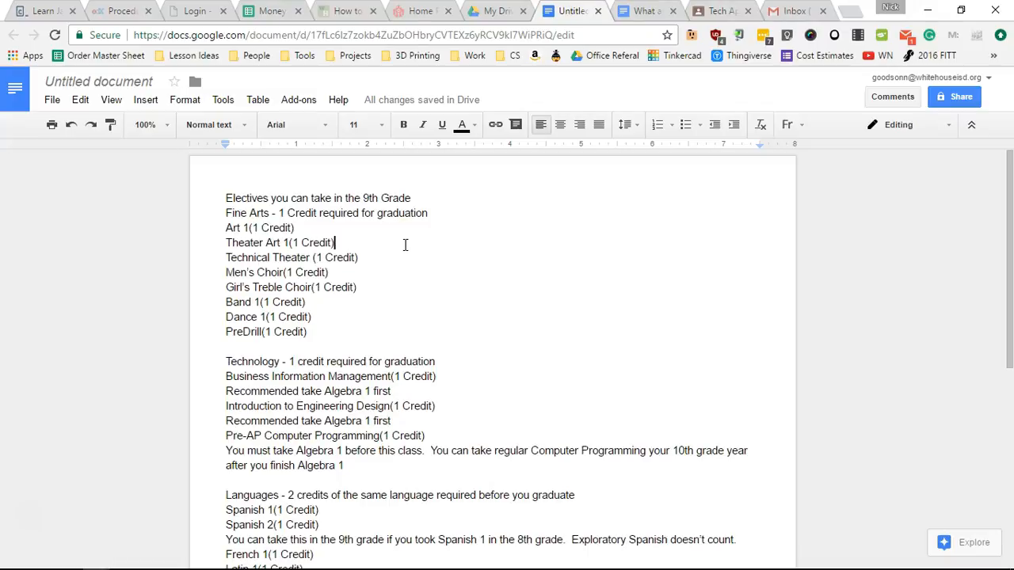
click(822, 337)
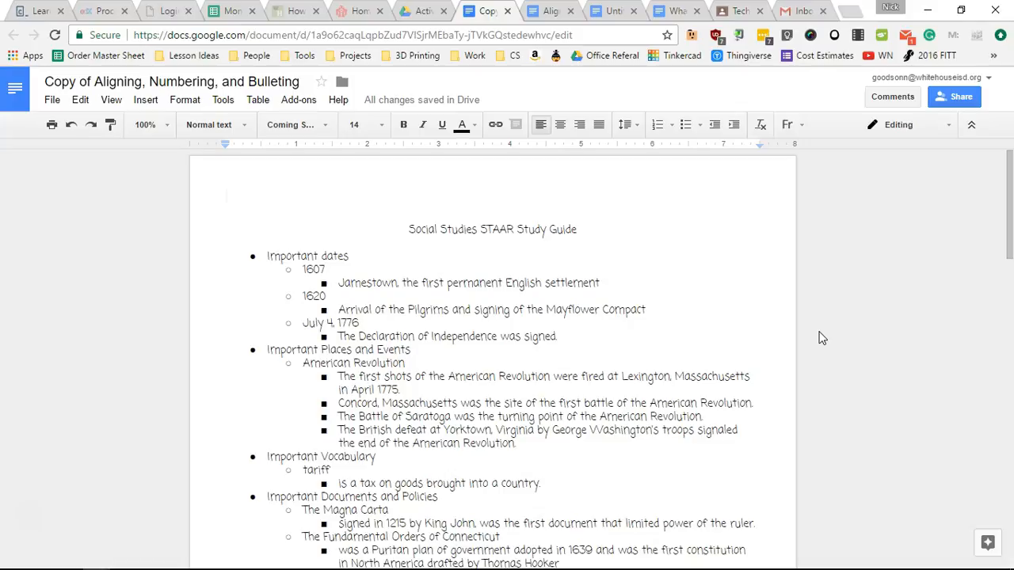
Step: Enter the lines "Dates", "Places and Events", "Vocabulary", "Documents" and "People" above the Social Studies STAAR Study Guide title
text(Date)
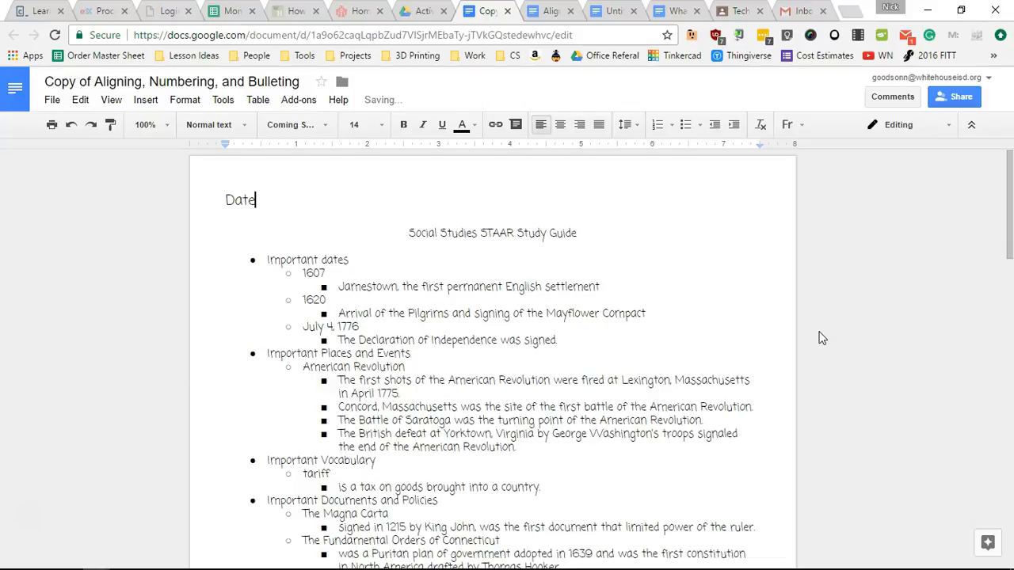
text(s)
key(Return)
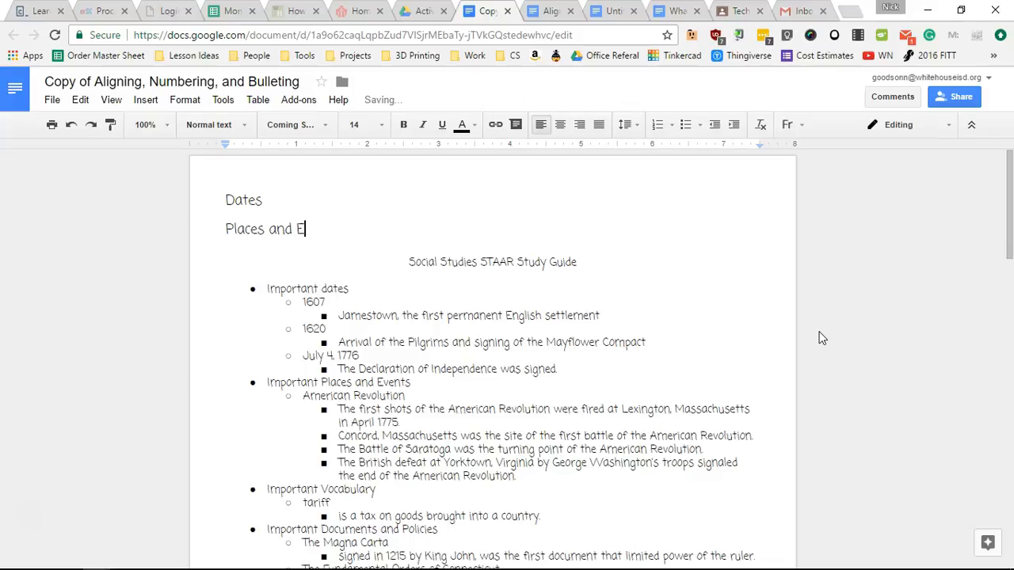
text(Places and Events)
key(Return)
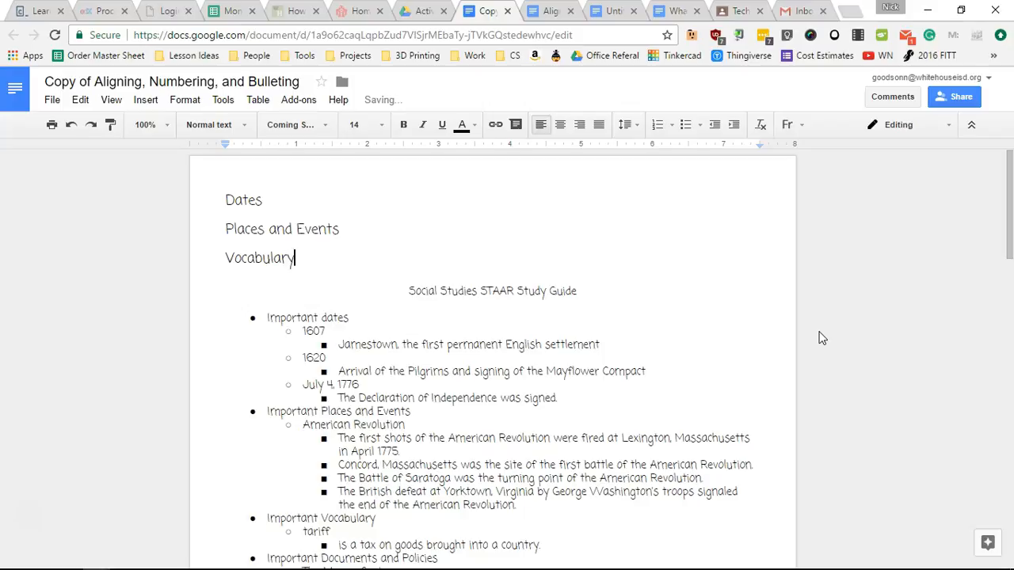
text(Vocabulary)
key(Return)
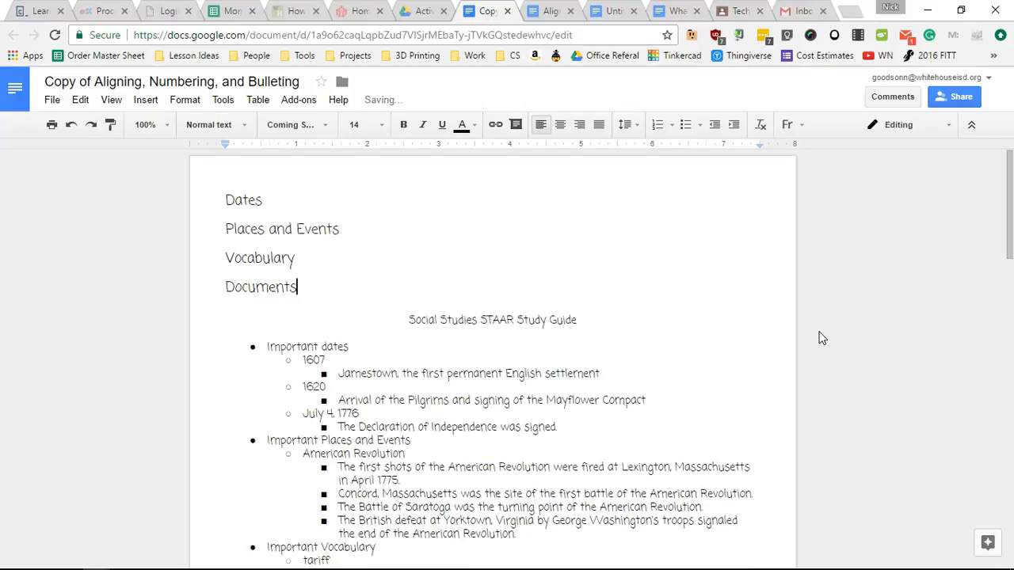
text(Documents)
key(Return)
scroll(761, 412, down, 6)
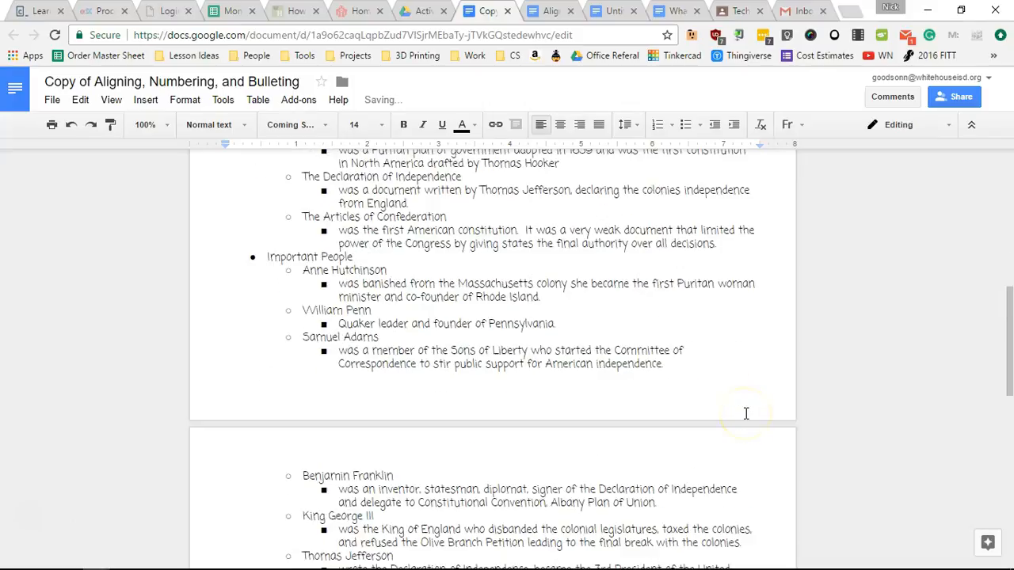
scroll(749, 415, up, 7)
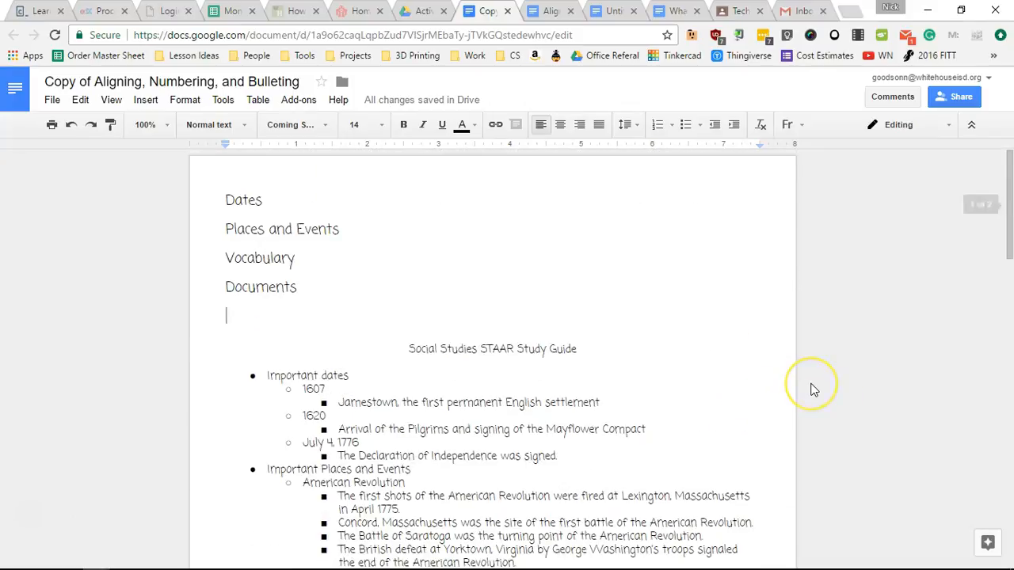
text(People)
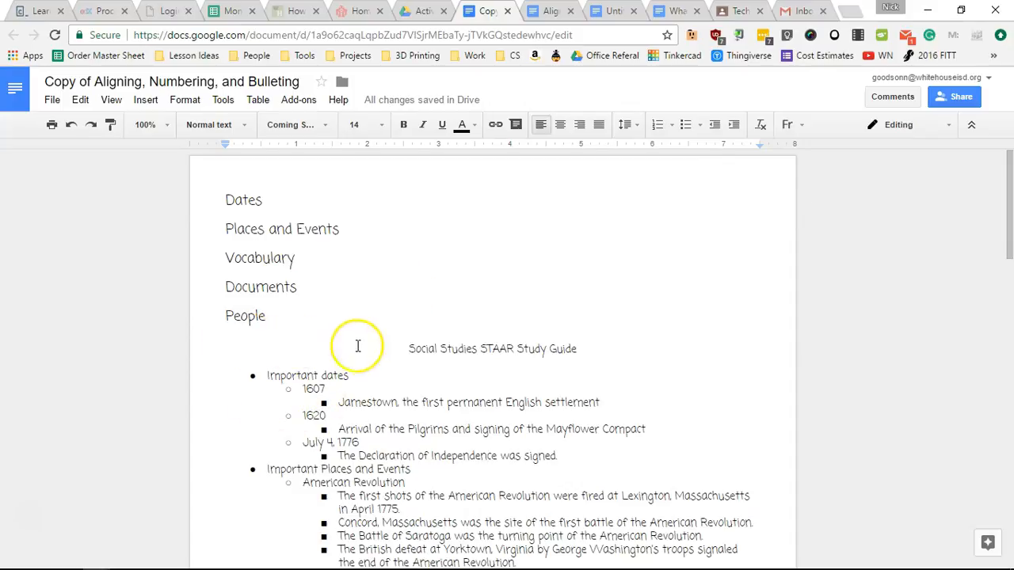
Step: Insert a bookmark at the "Important dates" bullet of the study guide
scroll(357, 346, down, 5)
scroll(331, 346, up, 2)
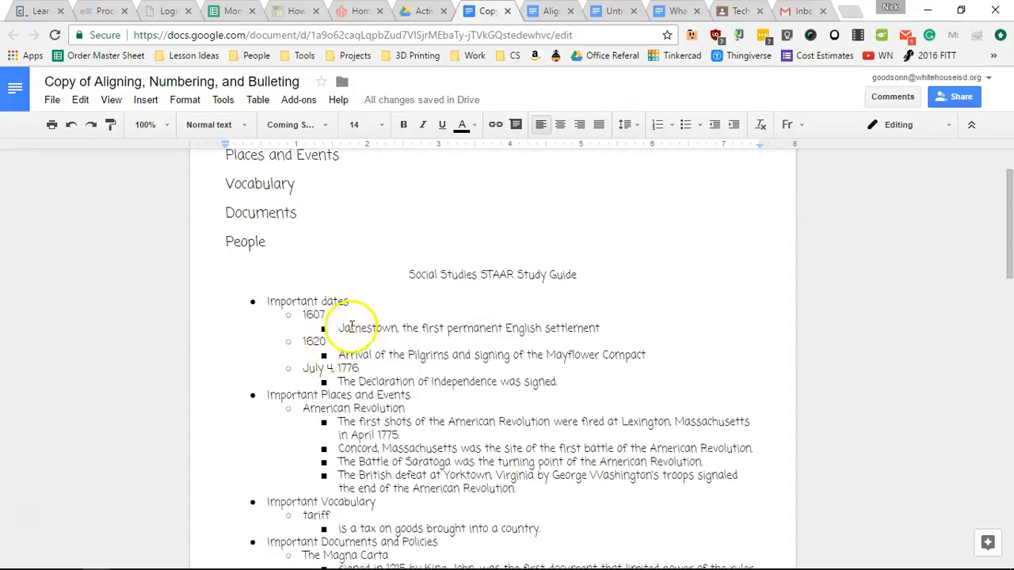
drag(349, 301, 263, 301)
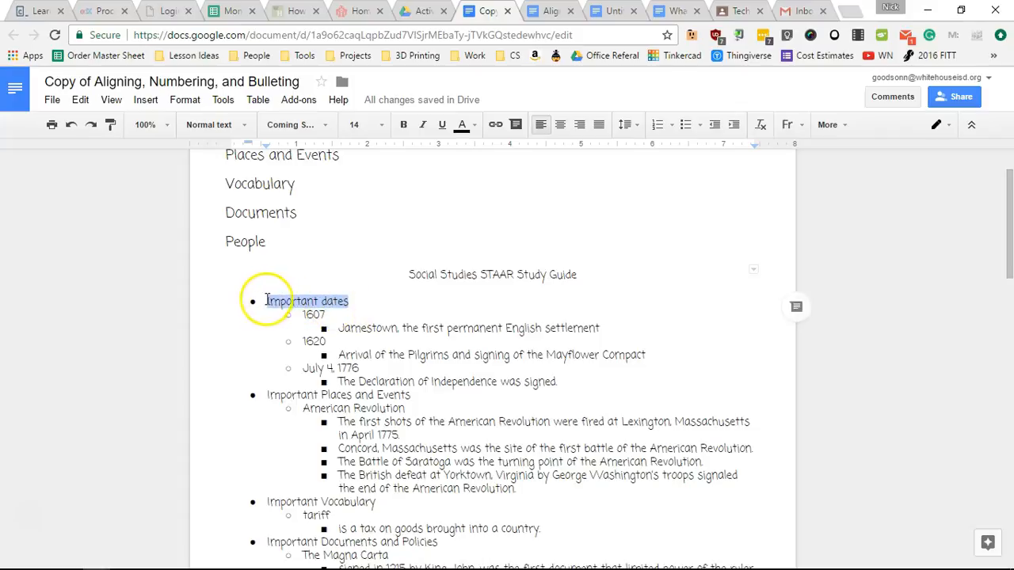
click(146, 103)
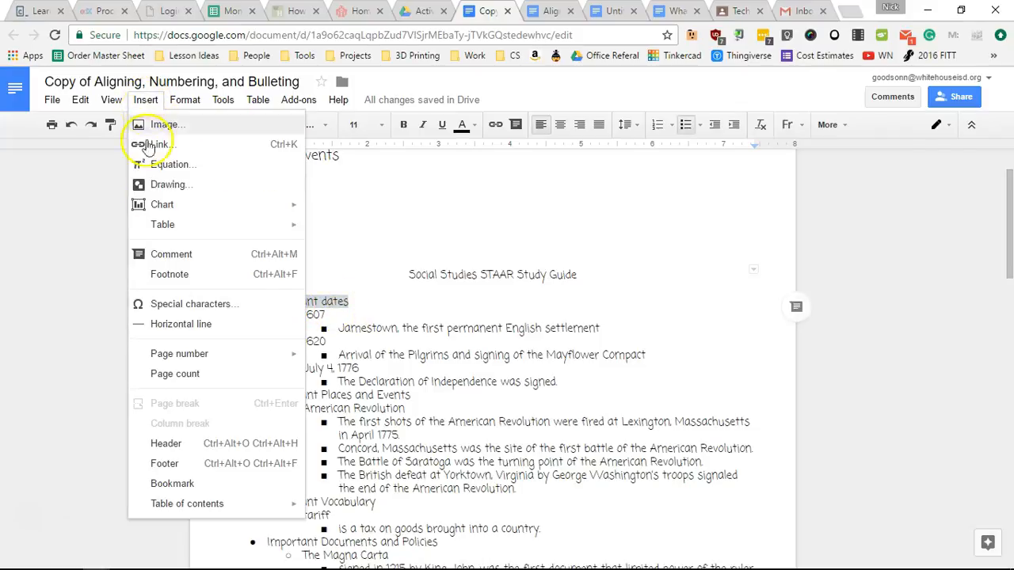
click(171, 483)
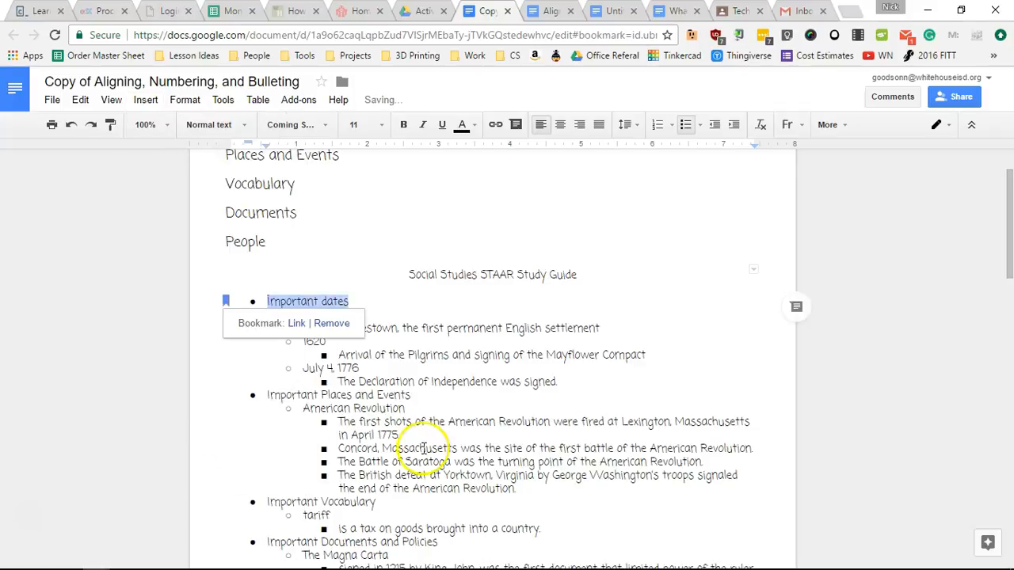
Step: Insert a bookmark at the "Important Places and Events" bullet of the study guide
drag(412, 396, 266, 395)
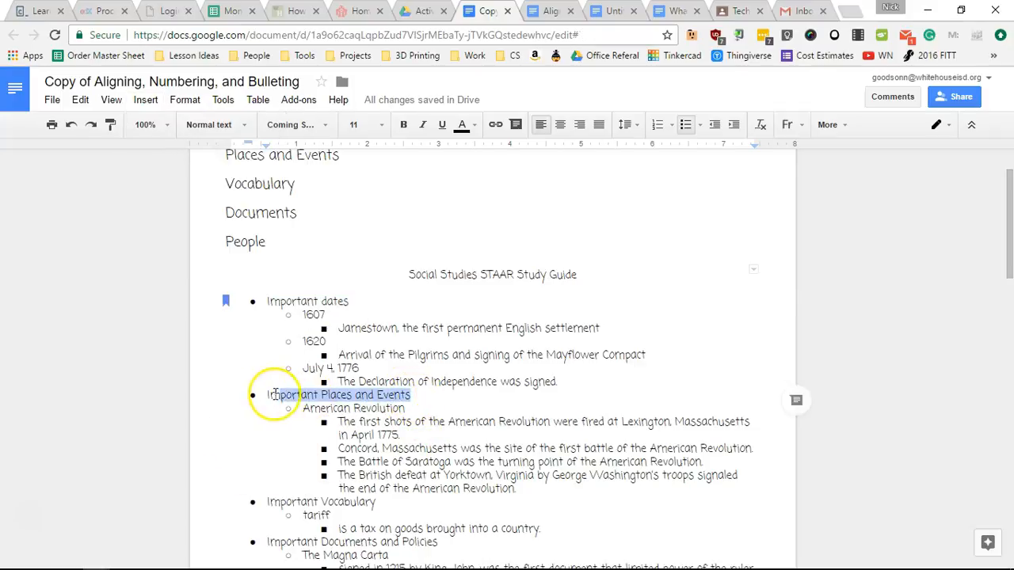
click(146, 100)
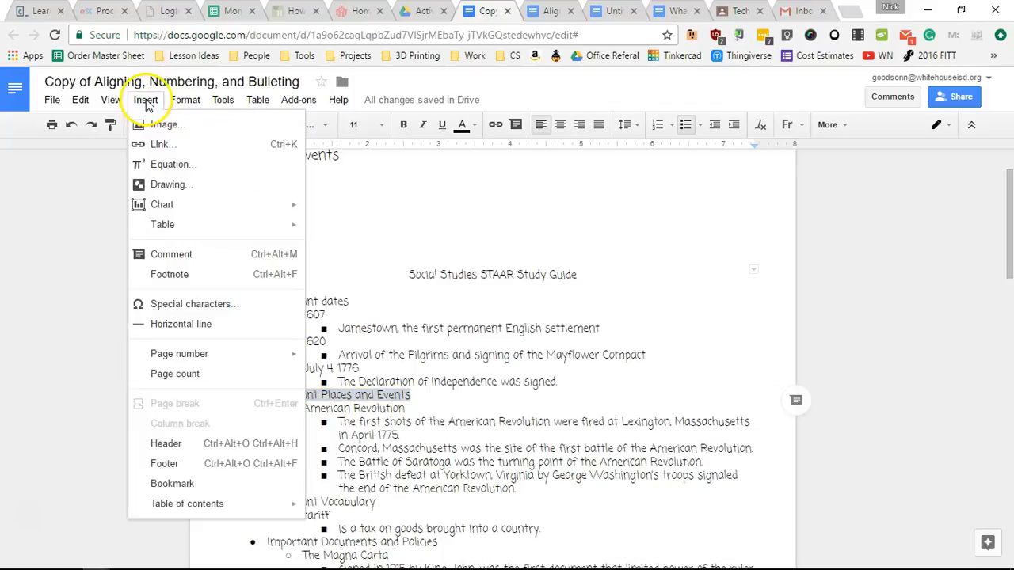
click(195, 475)
scroll(421, 356, down, 2)
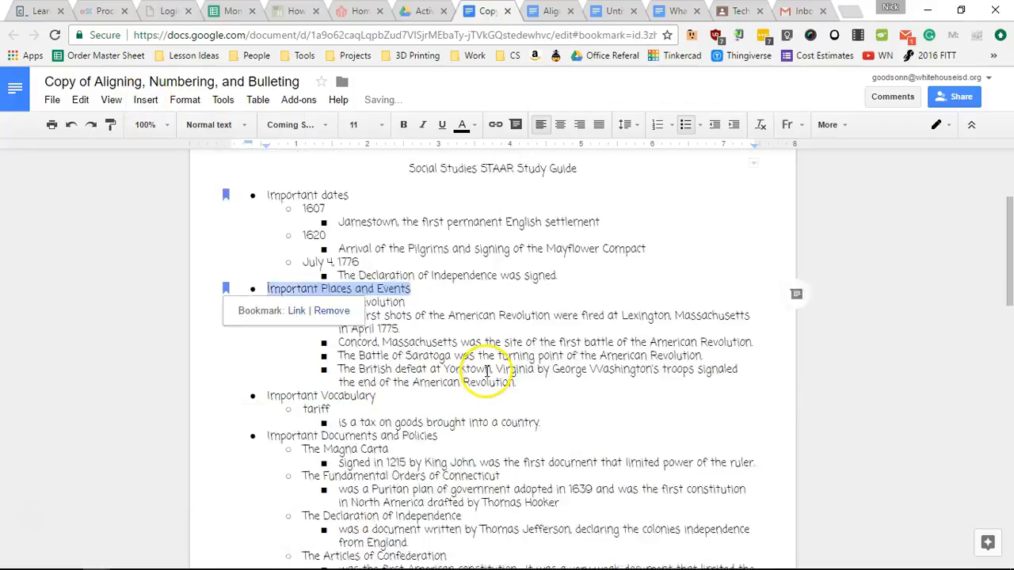
Step: Insert a bookmark at the "Important Vocabulary" bullet of the study guide
drag(369, 354, 265, 354)
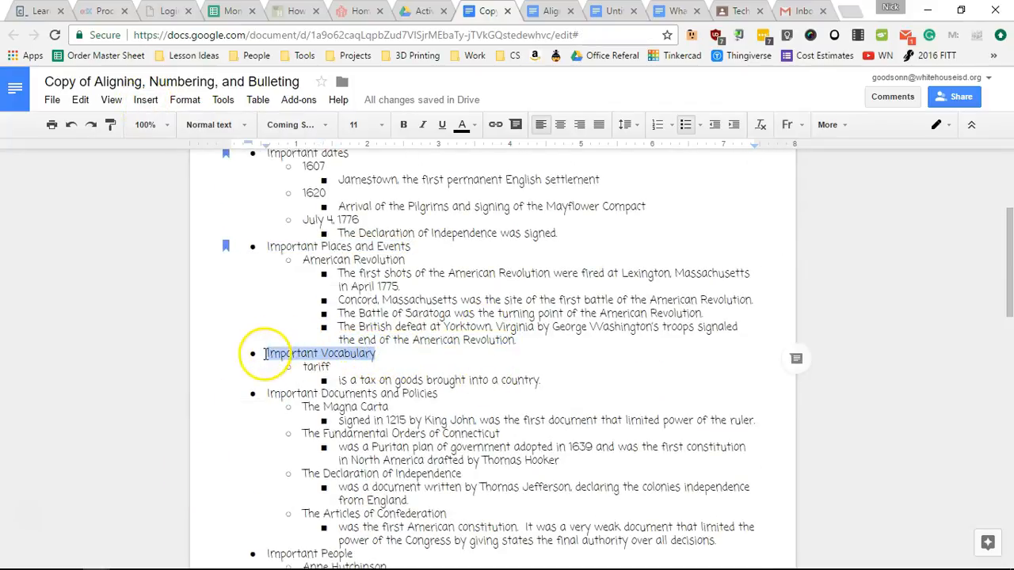
click(146, 100)
click(195, 483)
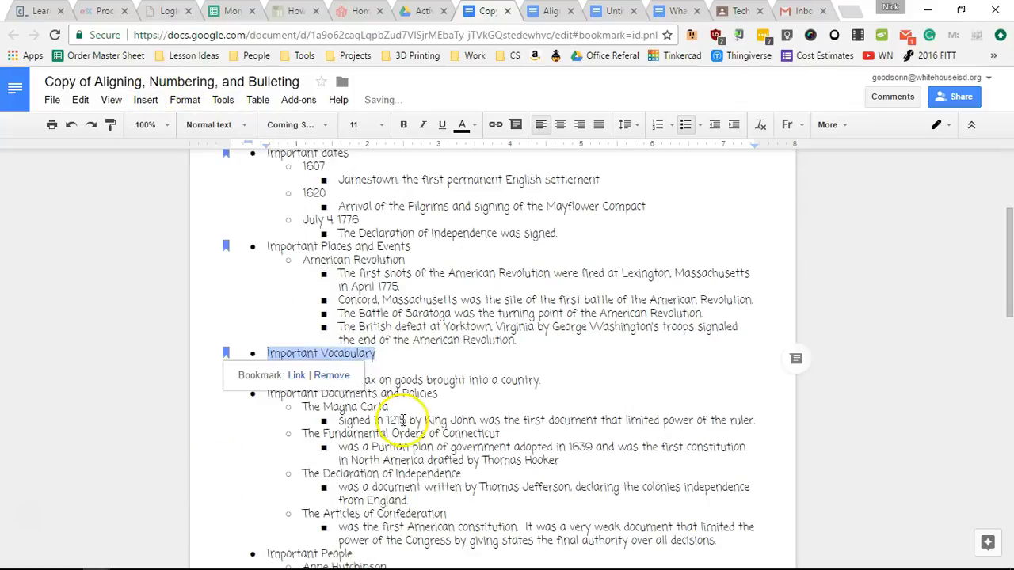
click(389, 474)
Step: Insert a bookmark at the "Important Documents and Policies" bullet of the study guide
scroll(406, 428, down, 2)
mouse_move(439, 244)
mouse_down()
mouse_move(272, 240)
mouse_move(335, 256)
mouse_move(442, 237)
mouse_up()
click(270, 242)
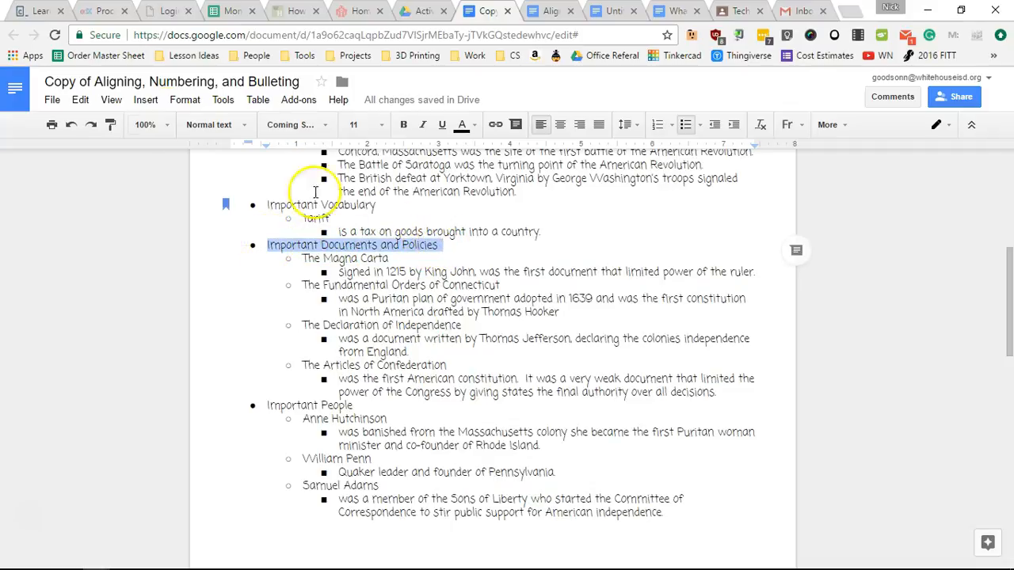
click(152, 101)
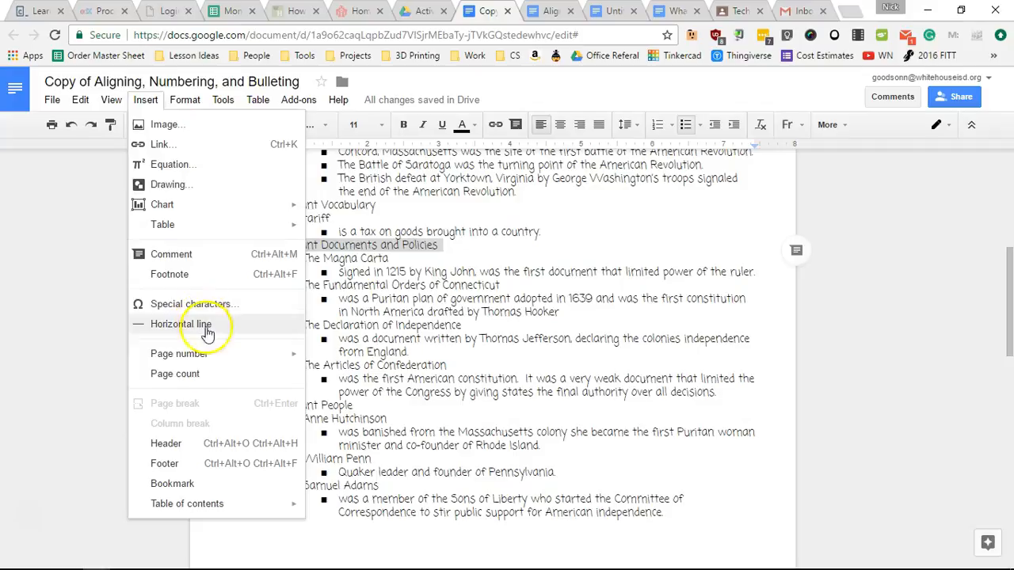
click(205, 482)
Step: Insert a bookmark at the "Important People" bullet of the study guide
drag(353, 405, 266, 404)
click(146, 100)
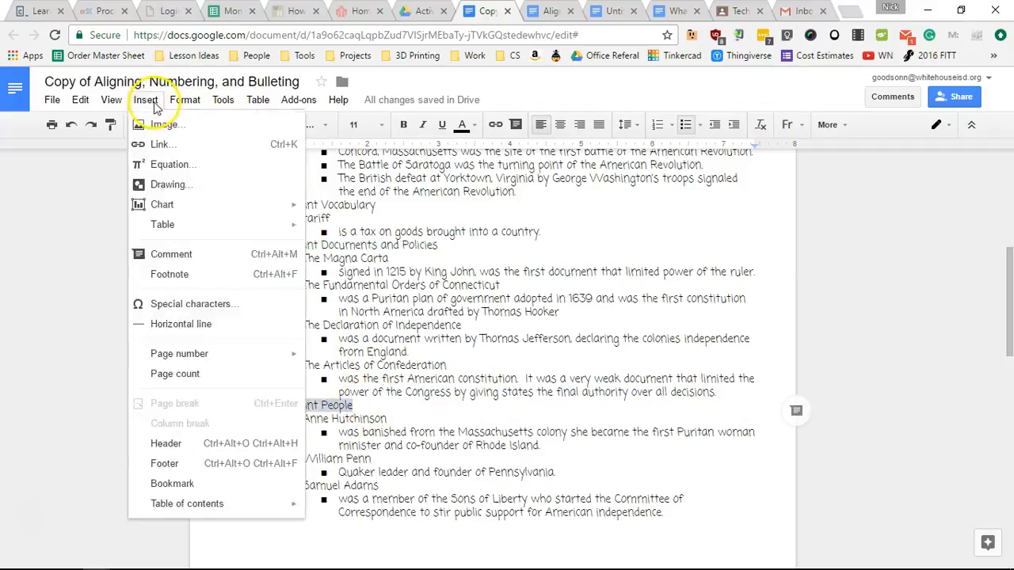
click(179, 483)
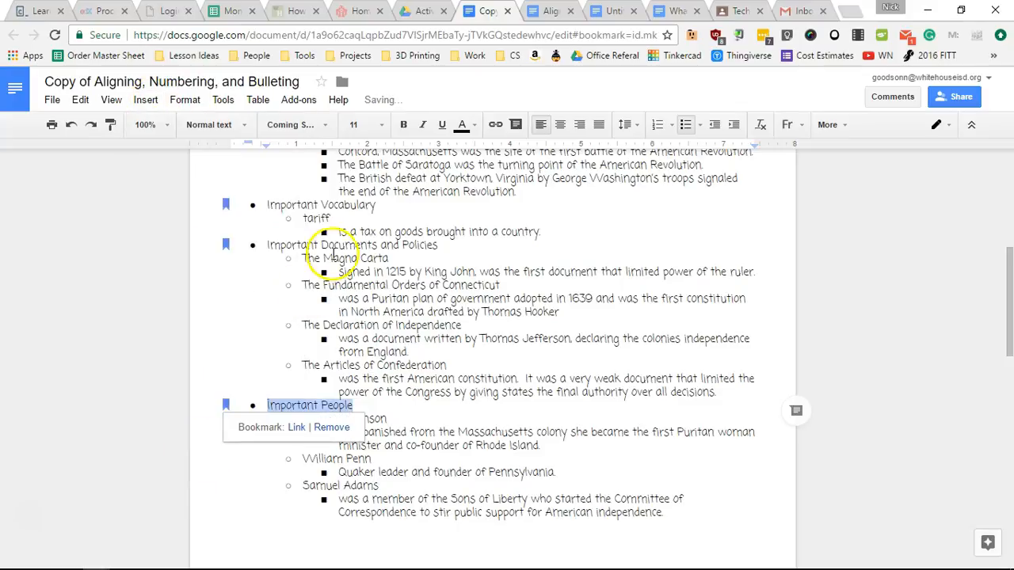
click(460, 325)
Step: Link the "Dates" line in the list above the title to the "Important dates" bookmark
scroll(456, 333, up, 10)
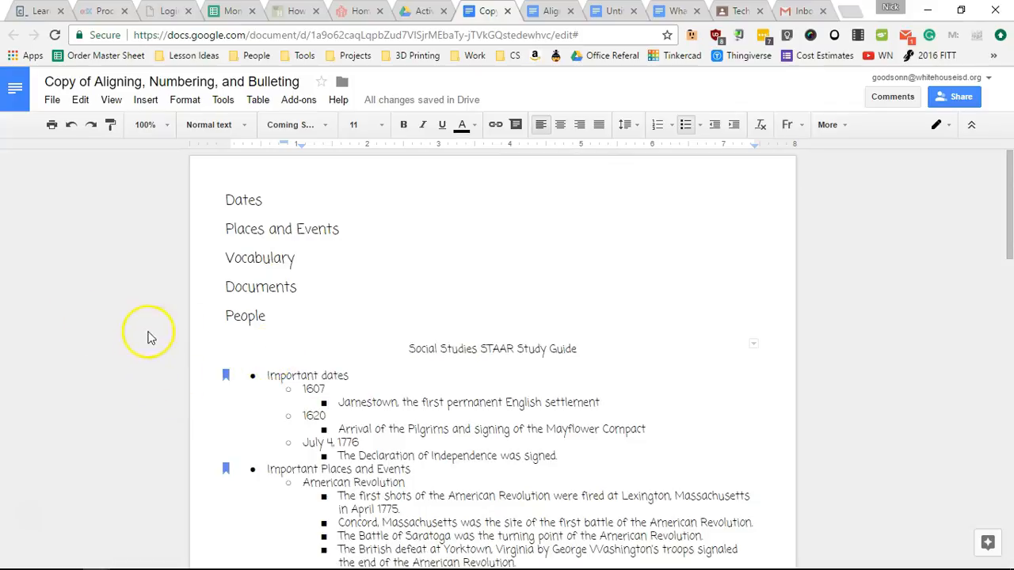
drag(266, 200, 224, 200)
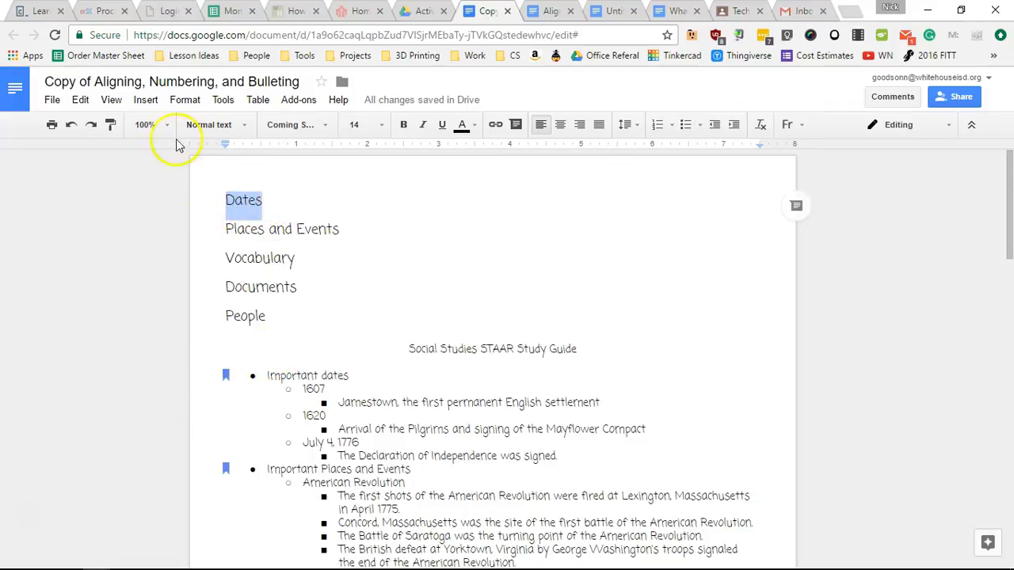
click(145, 101)
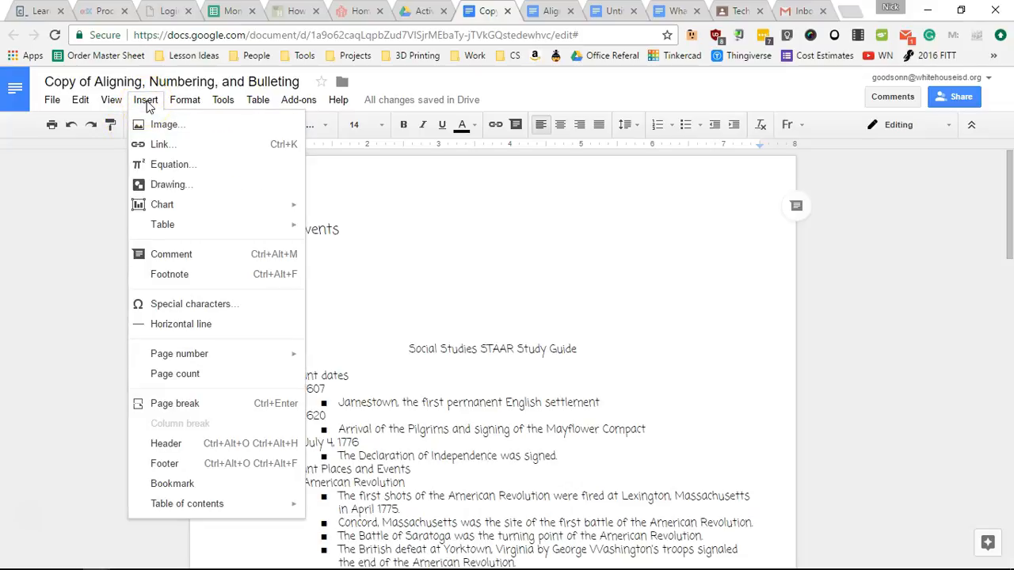
click(158, 145)
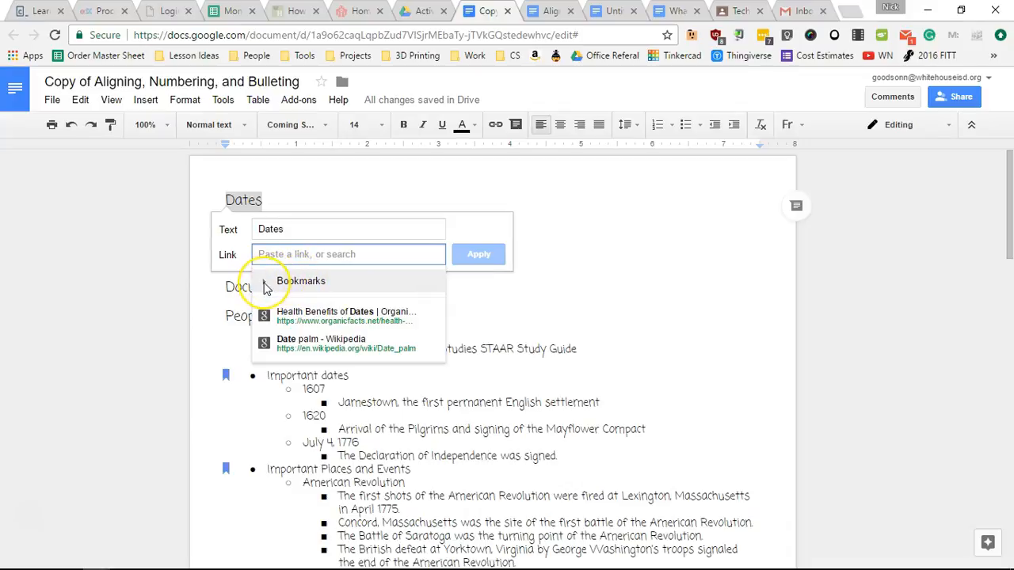
click(267, 288)
click(349, 311)
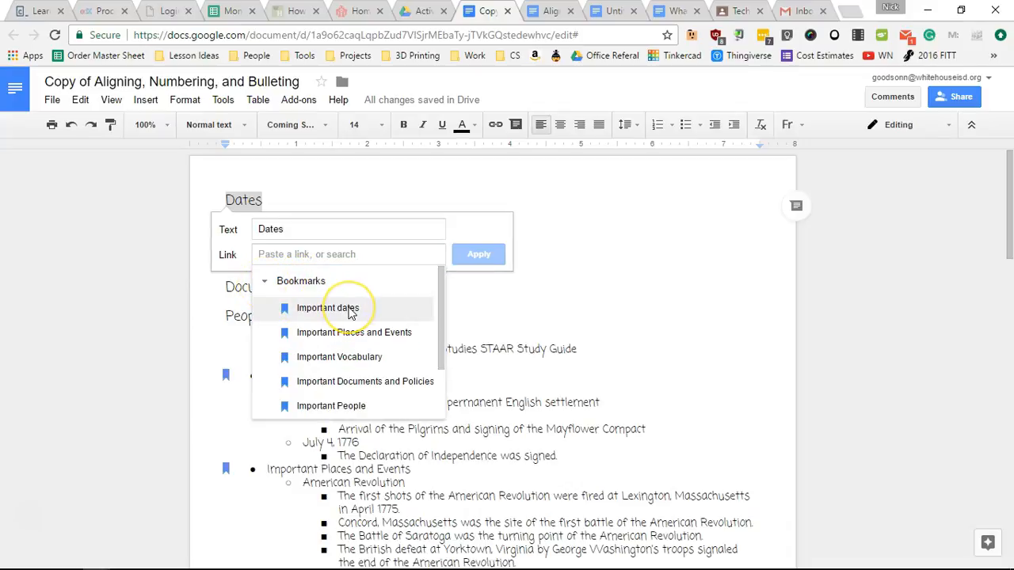
click(349, 311)
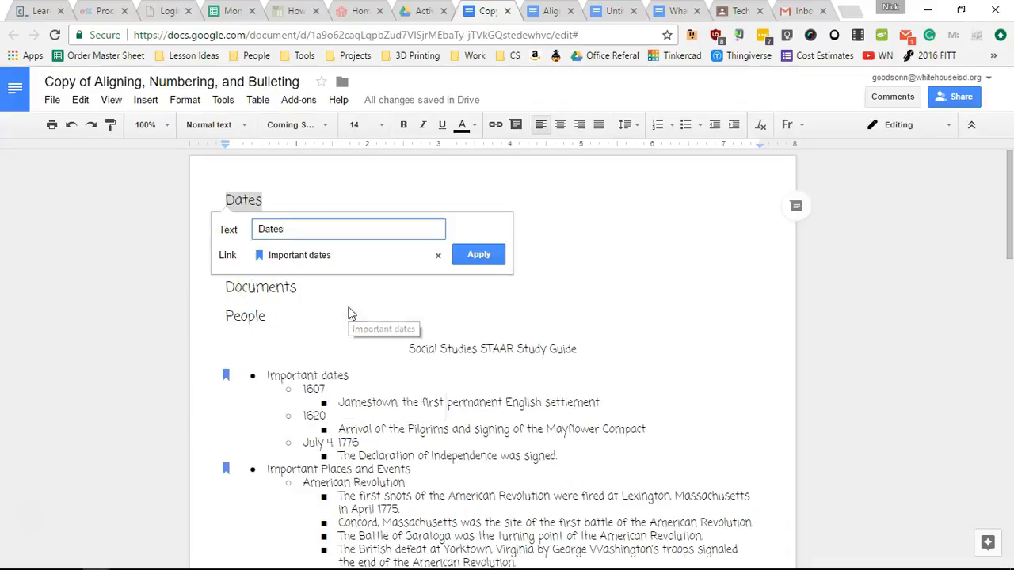
click(480, 262)
Step: Link the "Places and Events" line in the list above the title to the "Important Places and Events" bookmark
click(290, 265)
click(220, 229)
drag(225, 229, 346, 229)
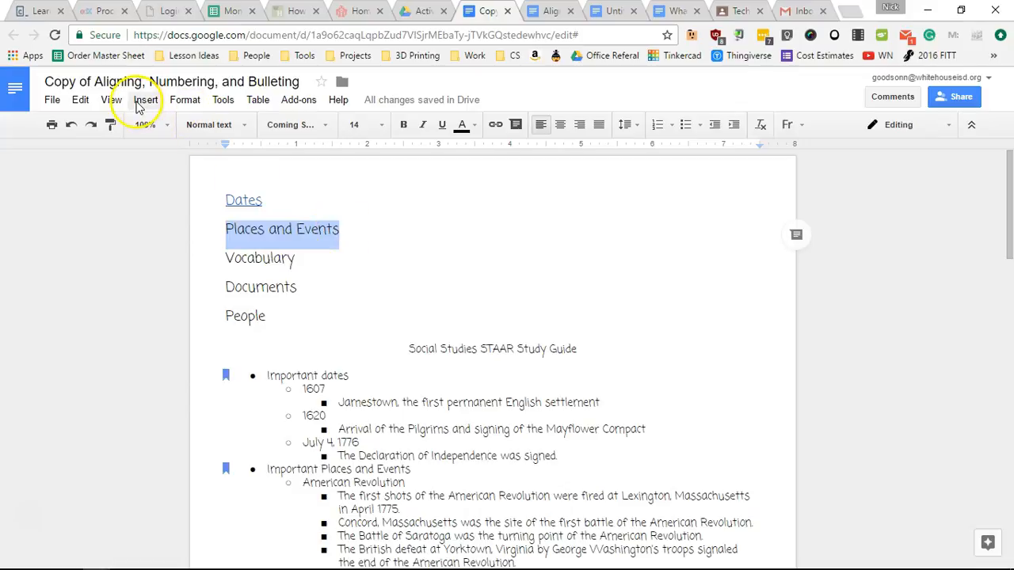
click(493, 127)
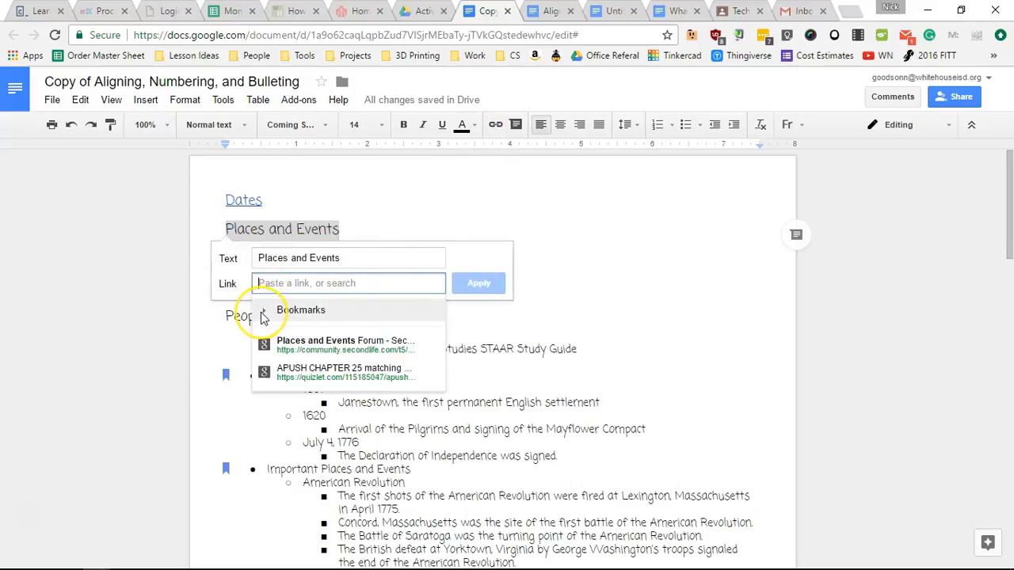
click(264, 313)
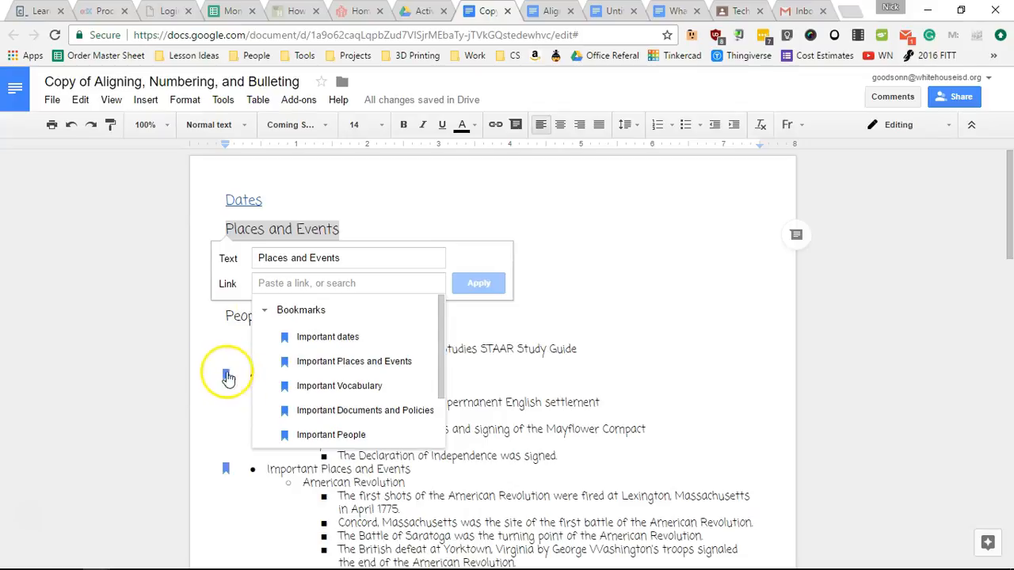
click(355, 361)
click(479, 283)
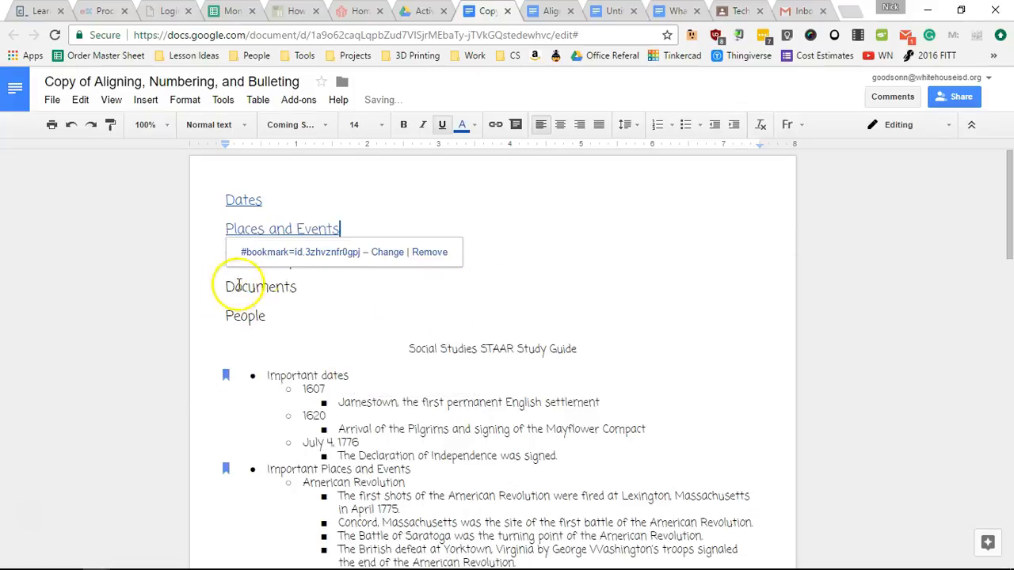
Step: Link the "Vocabulary" line in the list above the title to the "Important Vocabulary" bookmark
double_click(263, 262)
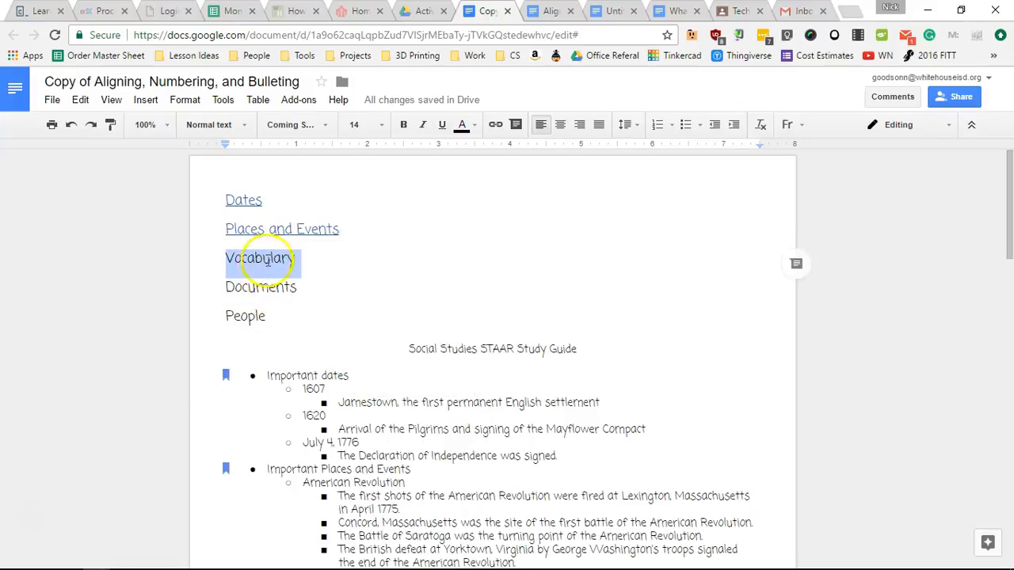
click(495, 125)
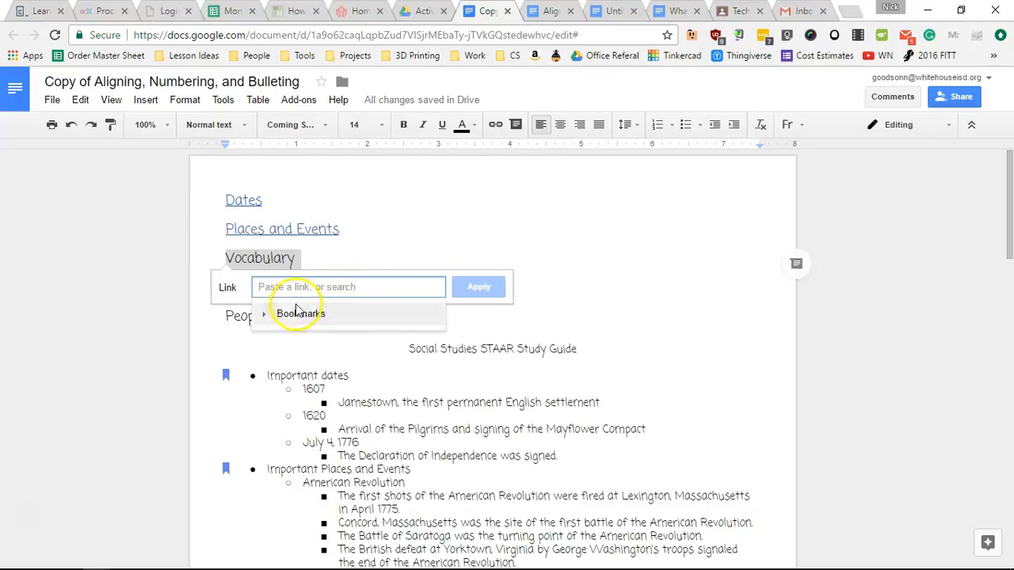
click(268, 317)
click(355, 389)
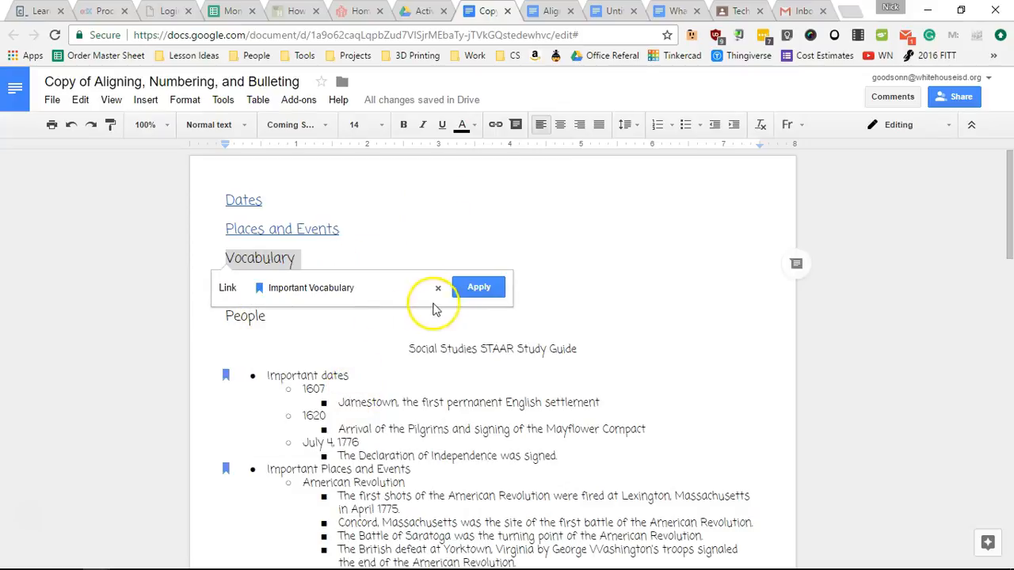
click(476, 288)
Step: Link the "Documents" line in the list above the title to the "Important Documents and Policies" bookmark
double_click(275, 289)
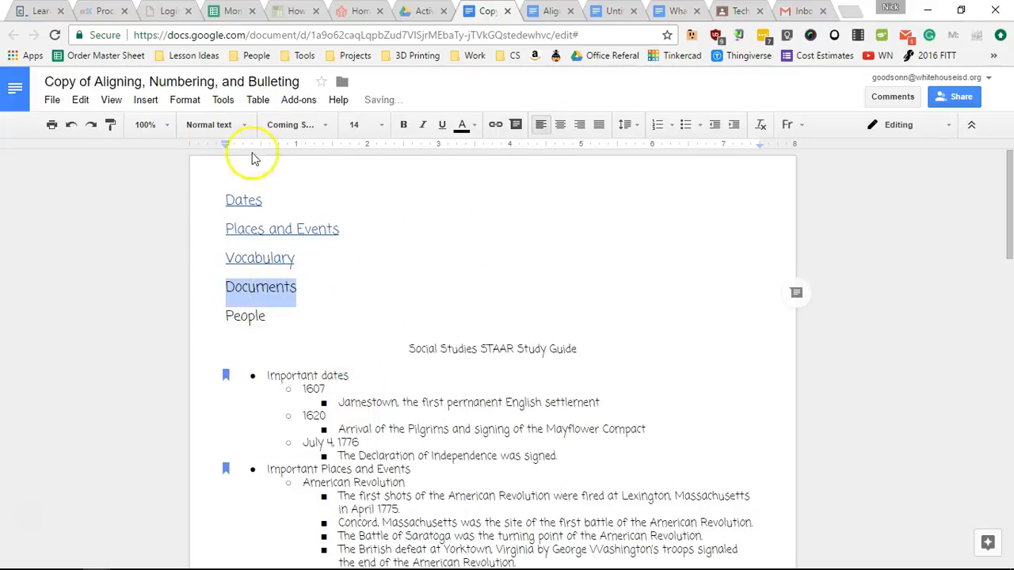
click(495, 125)
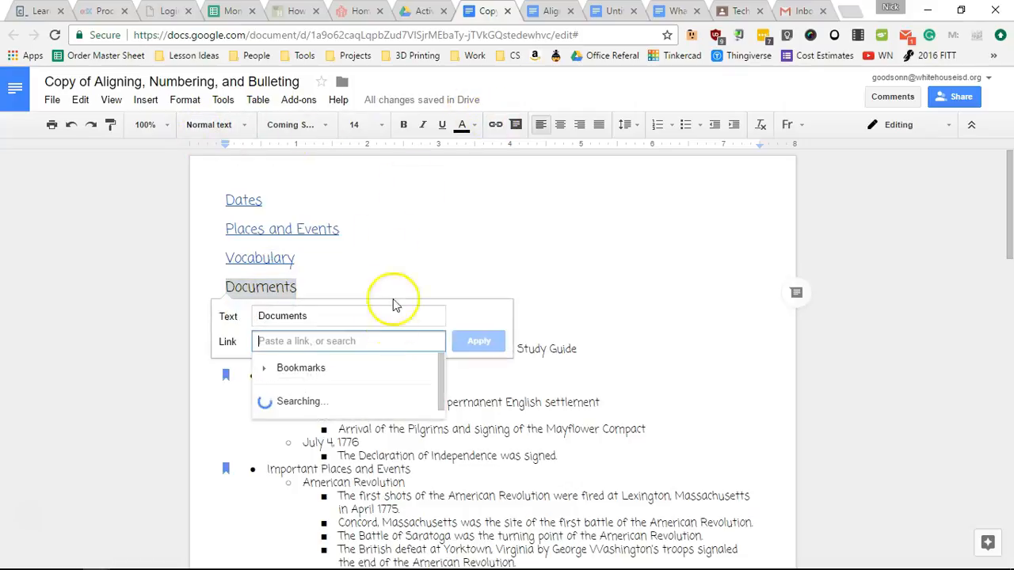
click(266, 369)
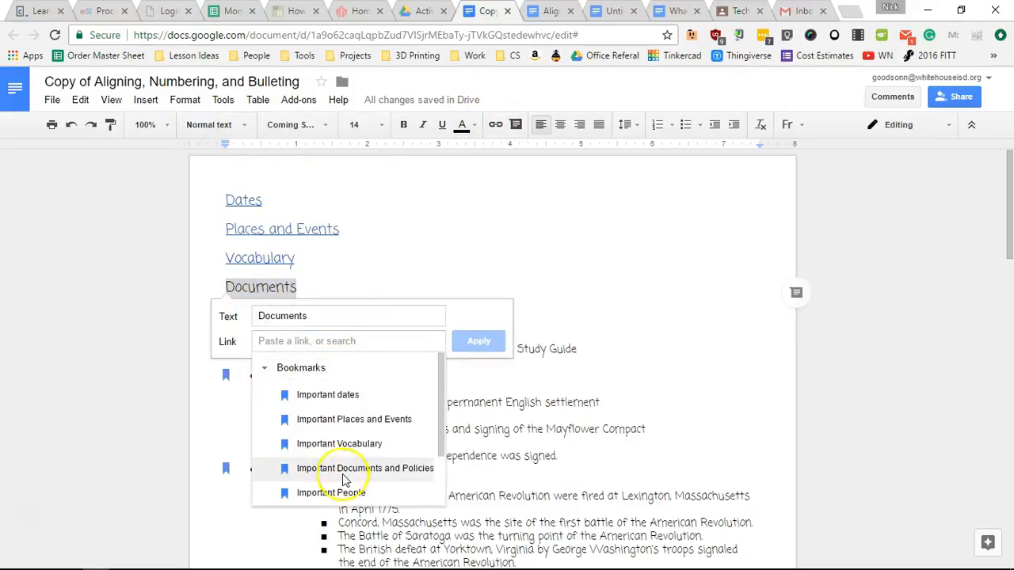
click(325, 445)
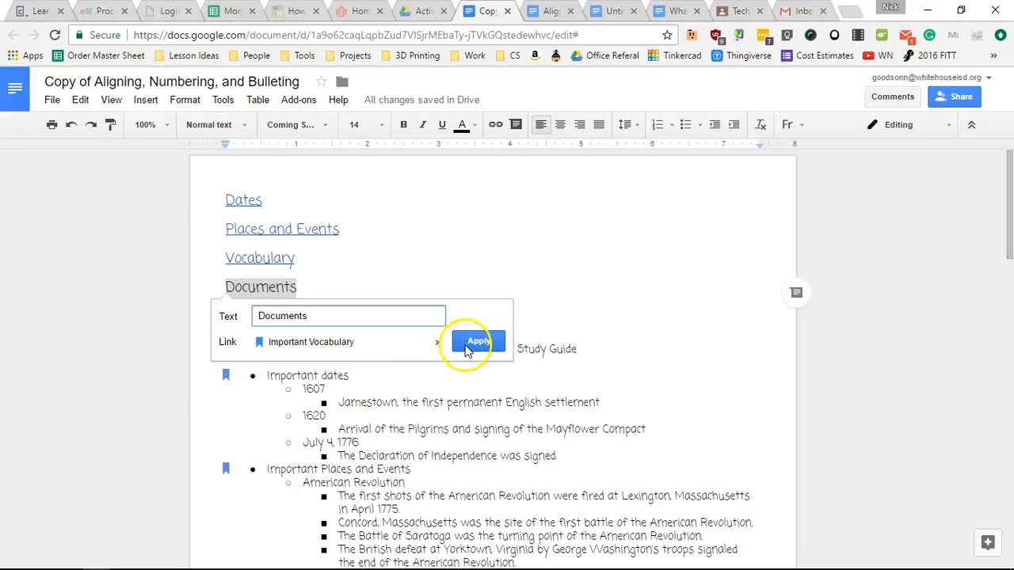
click(437, 342)
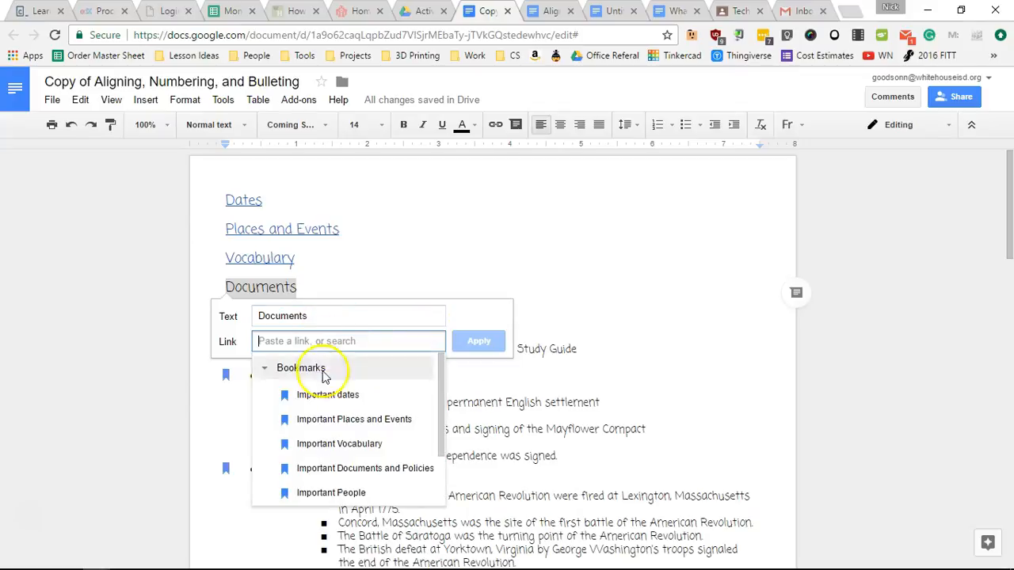
click(360, 468)
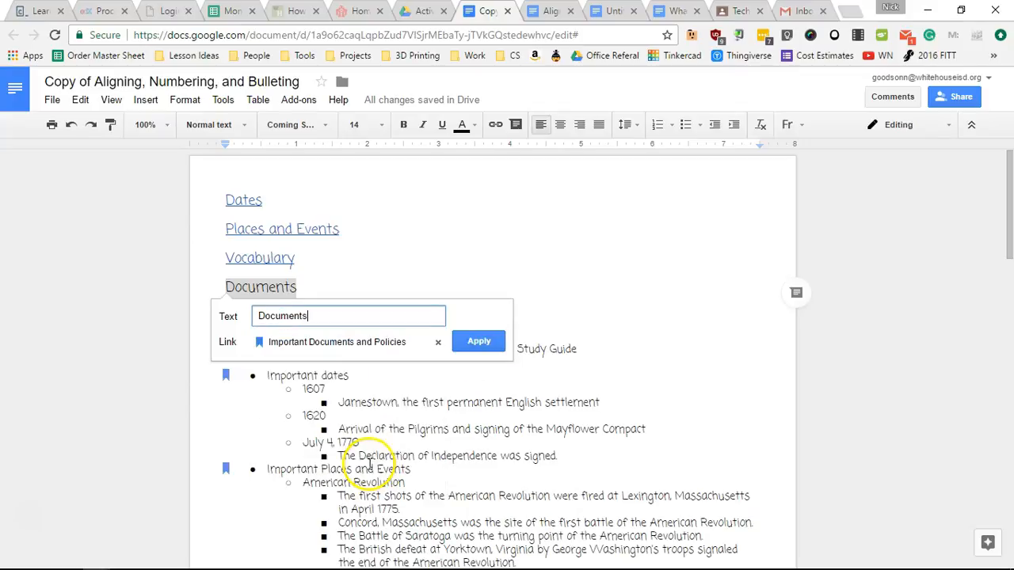
click(479, 341)
Step: Link the "People" line in the list above the title to the "Important People" bookmark
key(Return)
text(People)
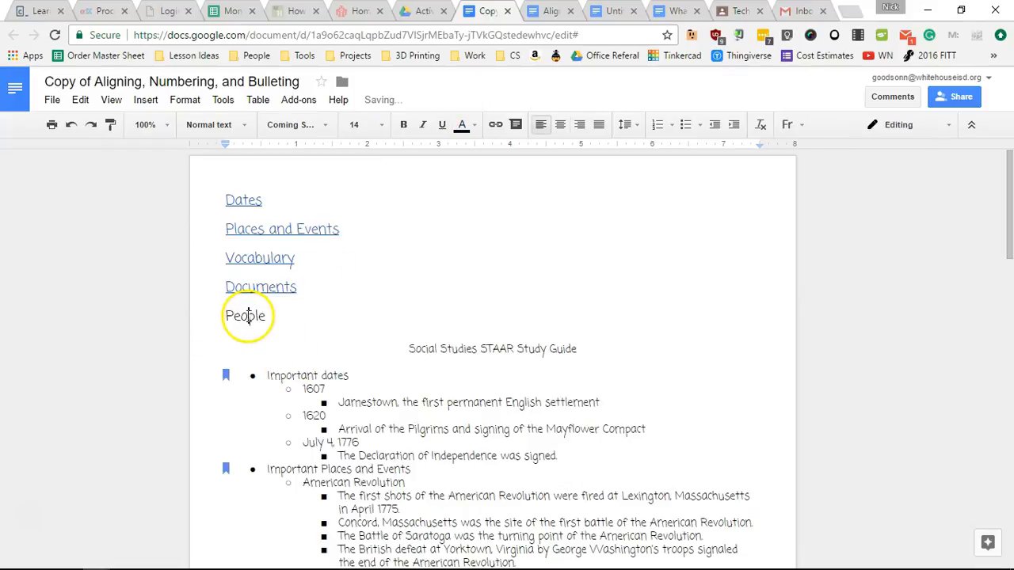
double_click(248, 317)
click(495, 125)
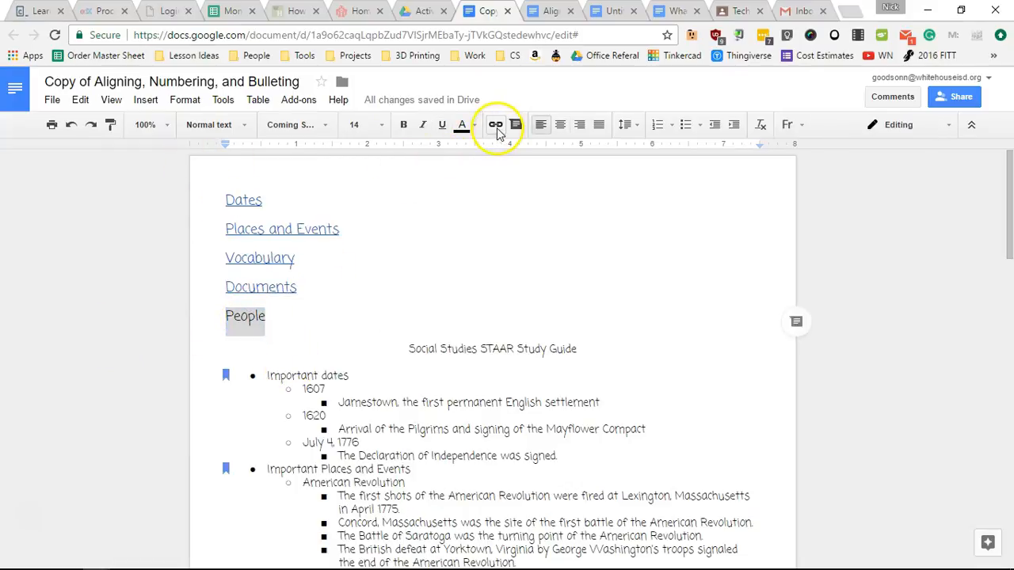
click(265, 396)
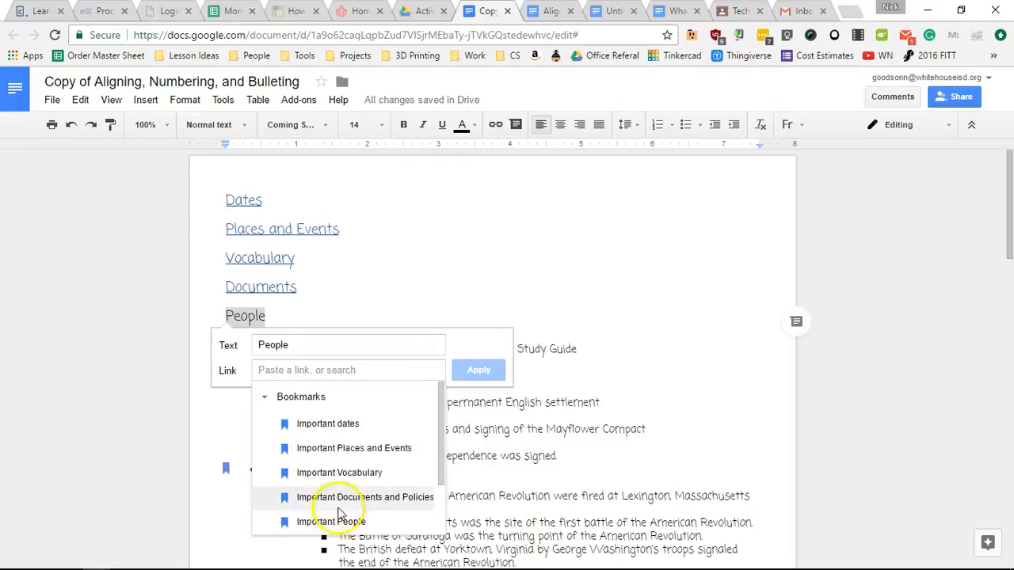
scroll(337, 527, down, 1)
click(337, 452)
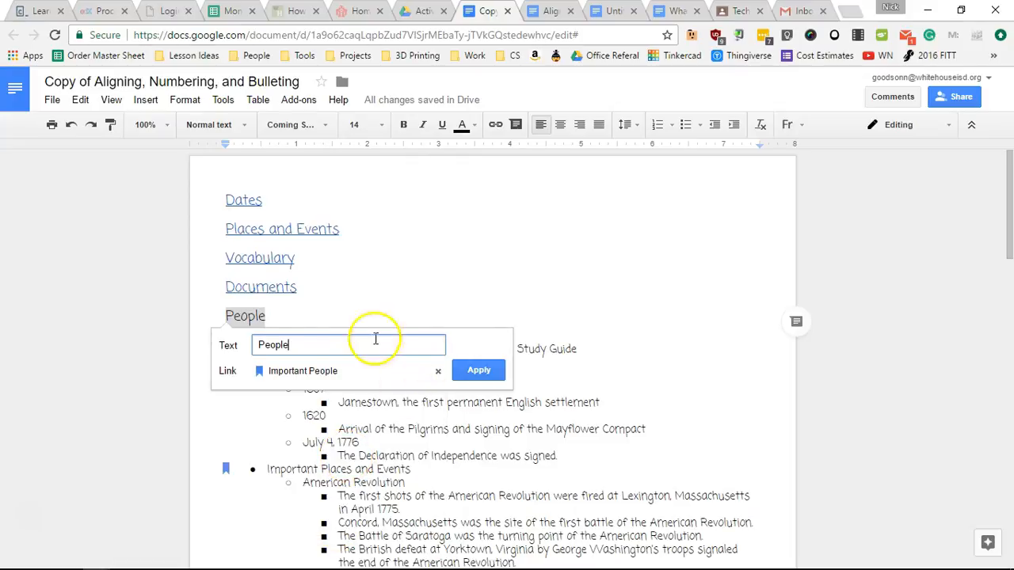
click(478, 370)
click(312, 389)
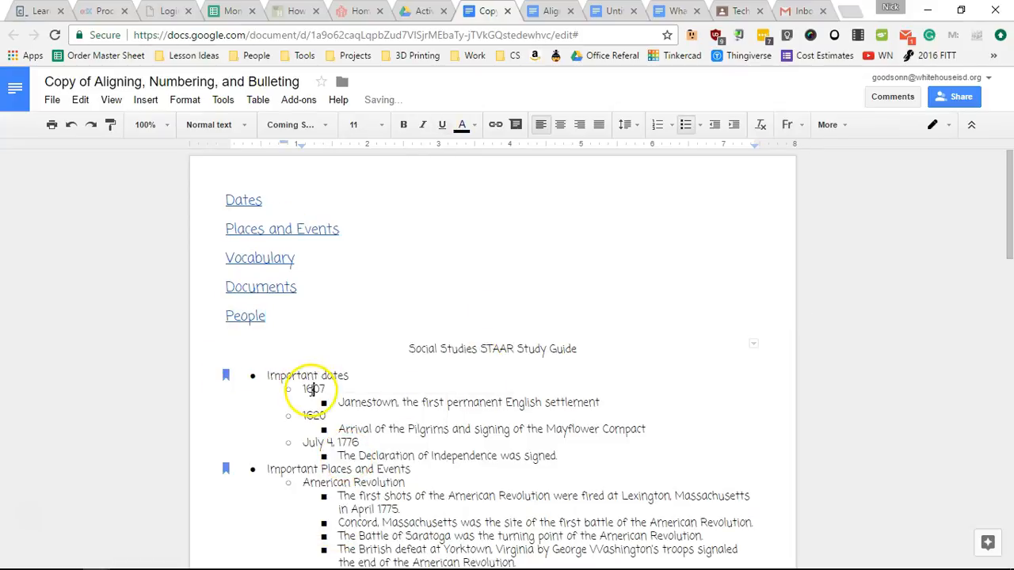
Step: Apply the Heading 2 style to the "Important dates" bullet below the study guide title
double_click(295, 372)
click(344, 374)
drag(354, 373, 262, 371)
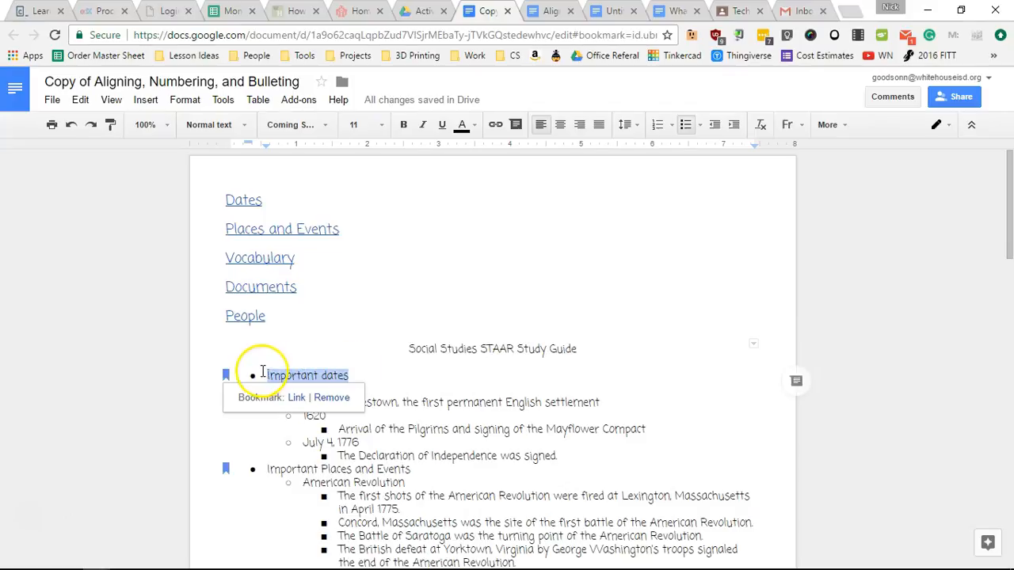
click(236, 129)
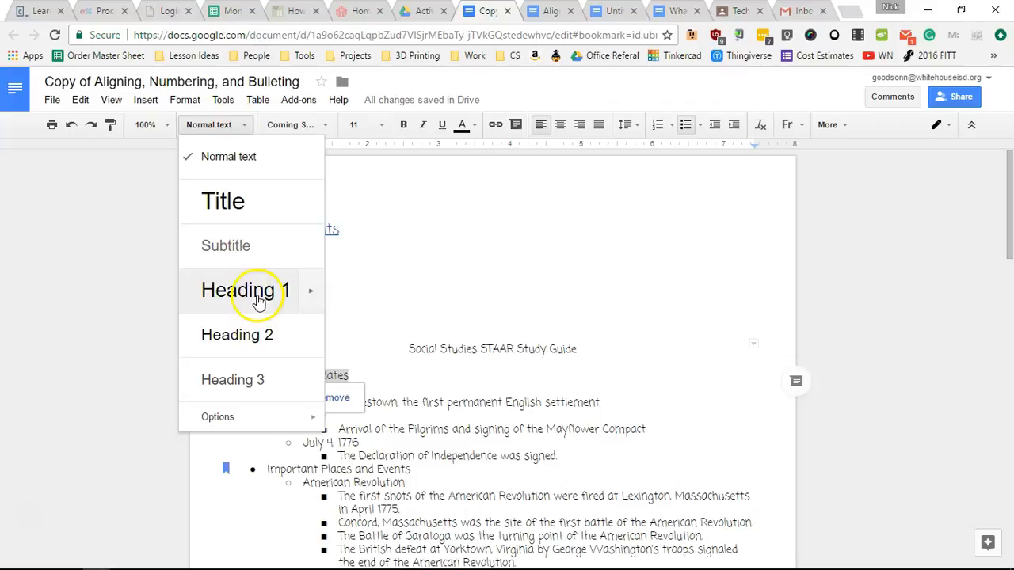
click(258, 331)
click(452, 424)
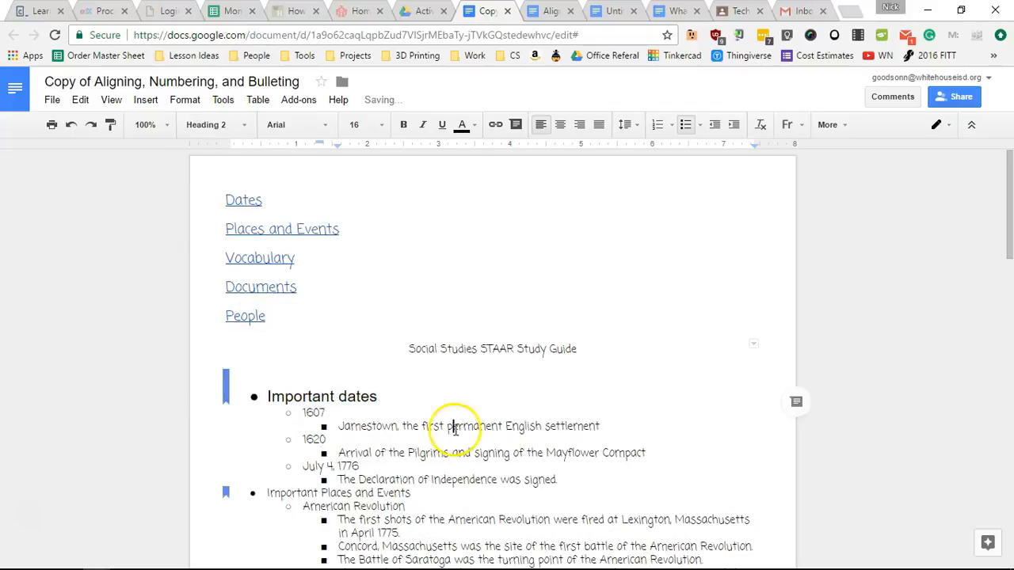
Step: Bring up the link options for the study guide title text and list the headings available as link targets
drag(267, 319, 218, 318)
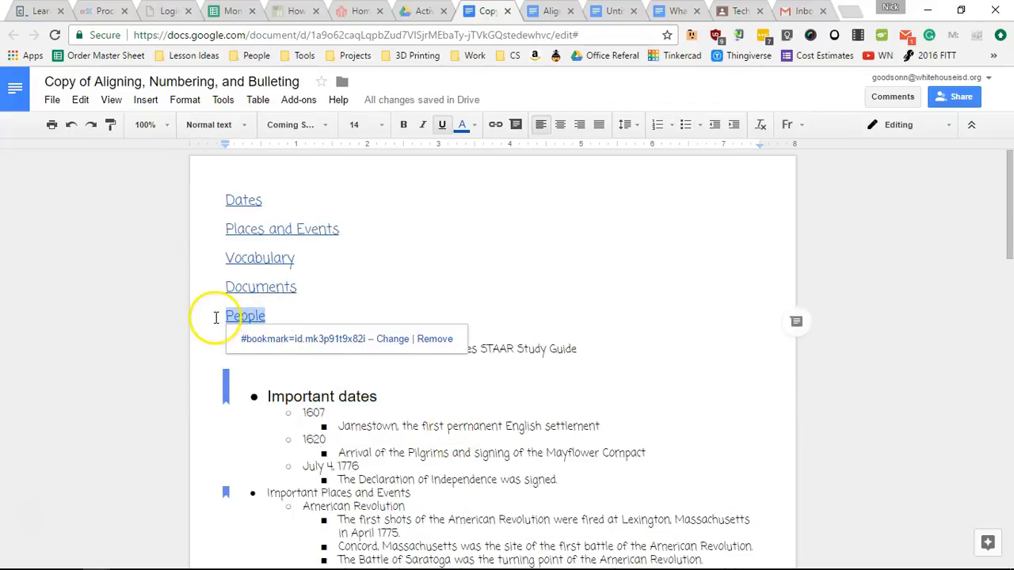
click(362, 396)
drag(582, 349, 462, 343)
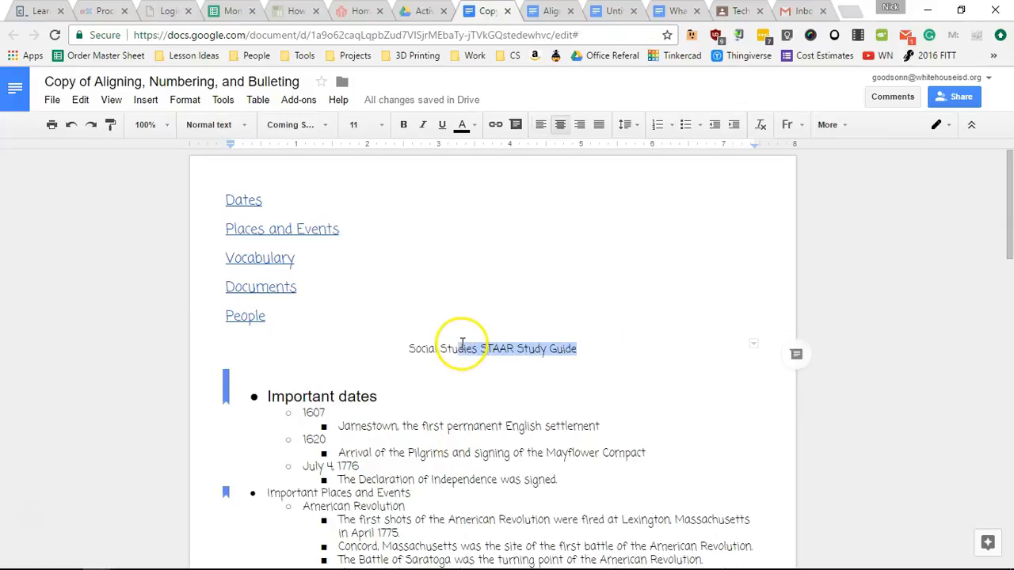
click(495, 124)
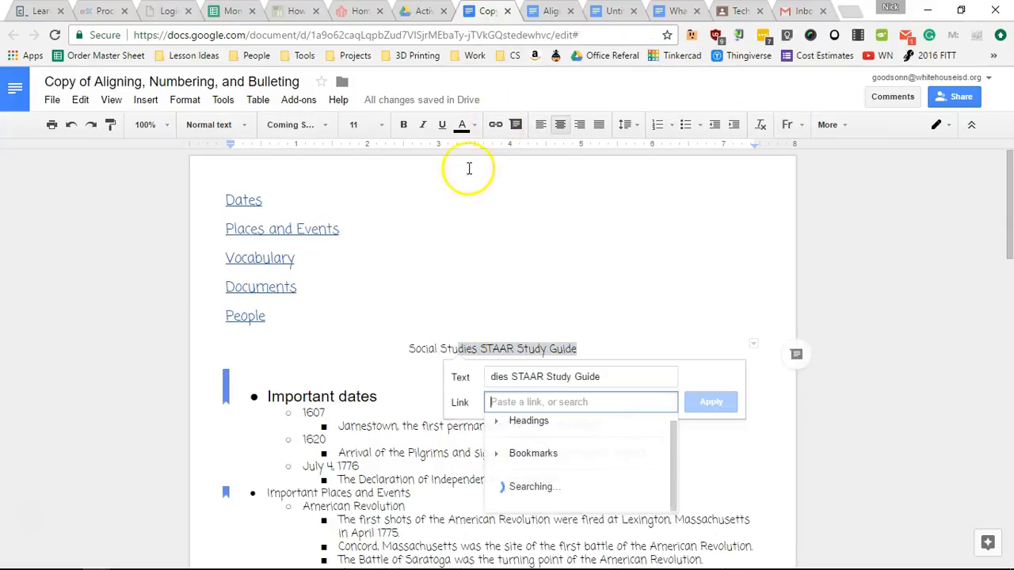
click(501, 431)
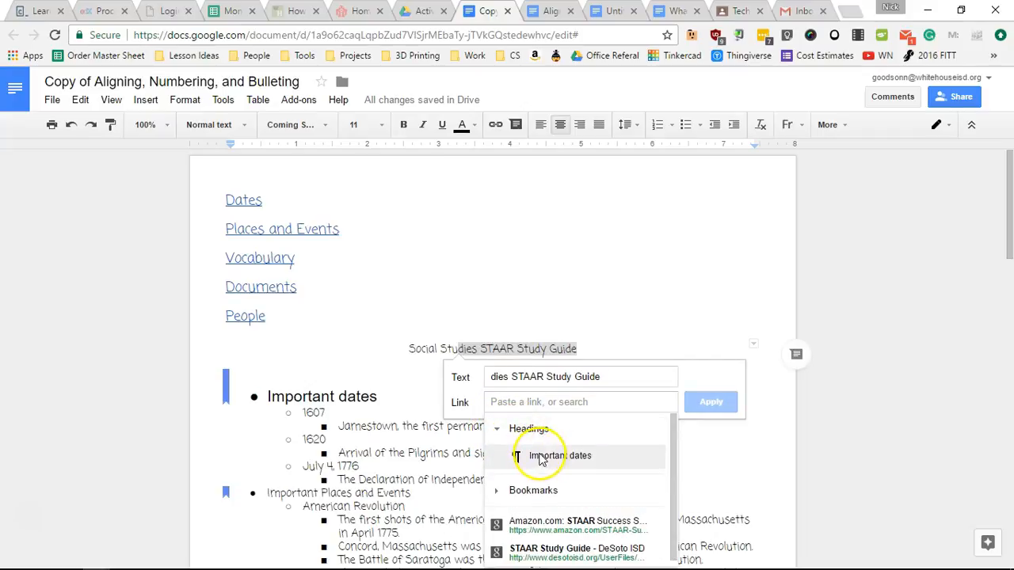
click(678, 373)
click(687, 317)
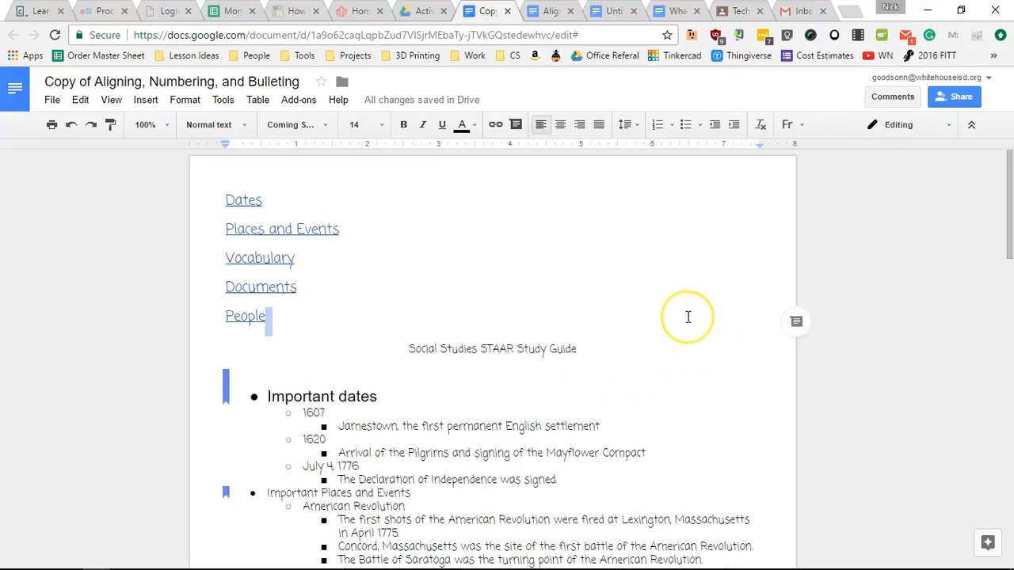
Step: Undo the Heading 2 style on the "Important dates" bullet
key(ctrl+z)
double_click(434, 304)
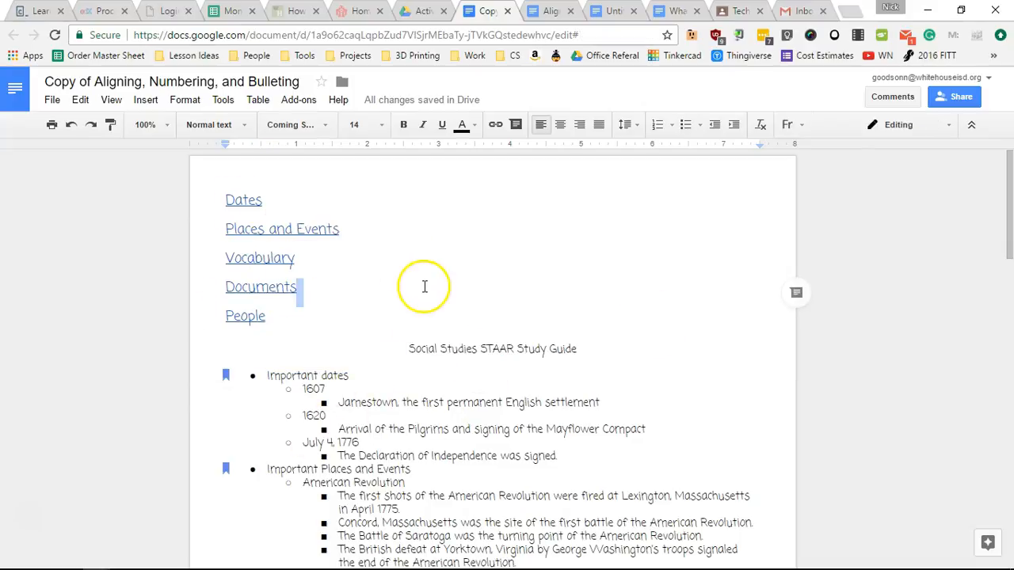
click(423, 287)
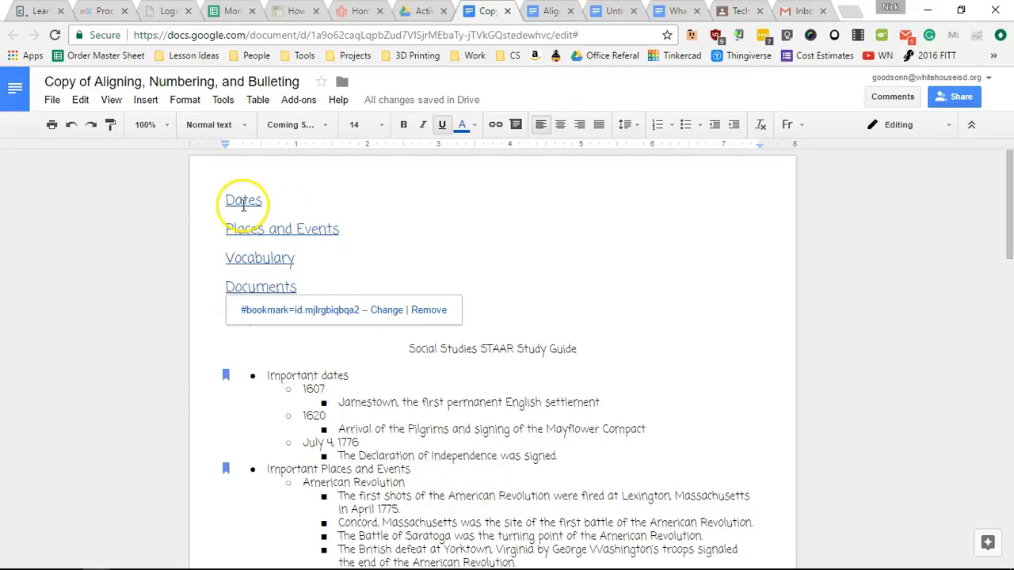
Step: Follow the bookmark link on the "People" line to test that it jumps to the "Important People" section
click(412, 228)
click(252, 316)
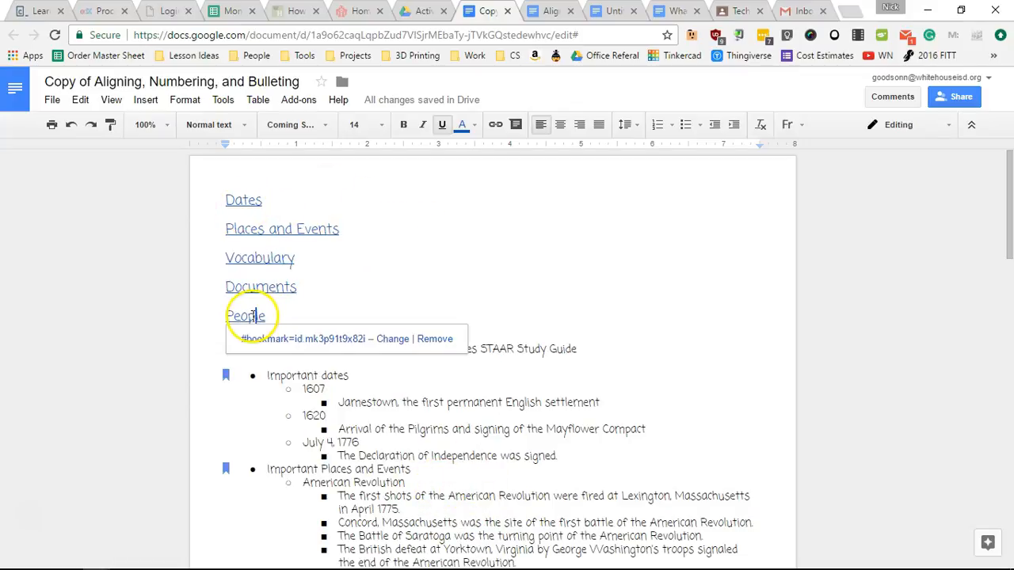
click(266, 338)
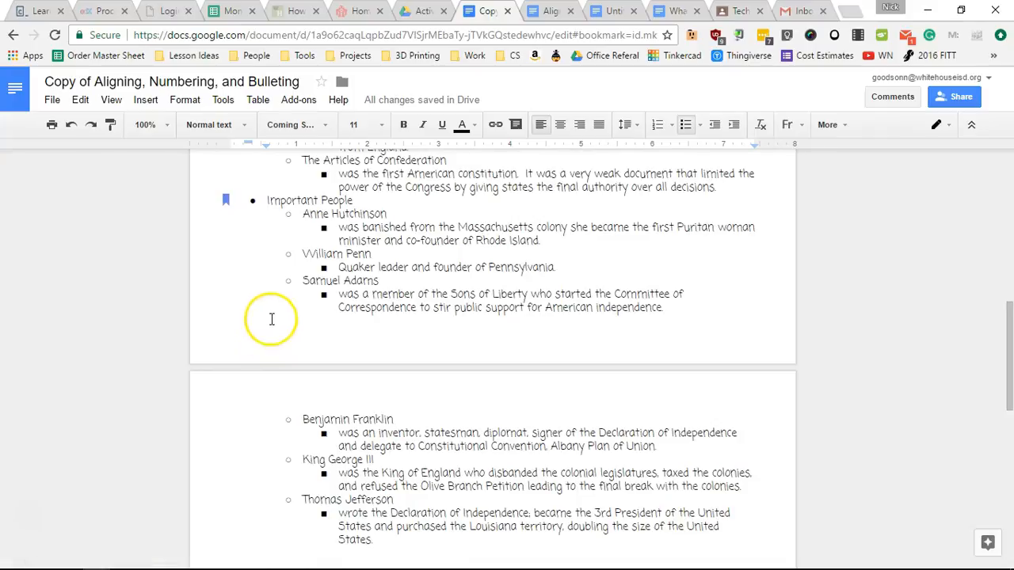